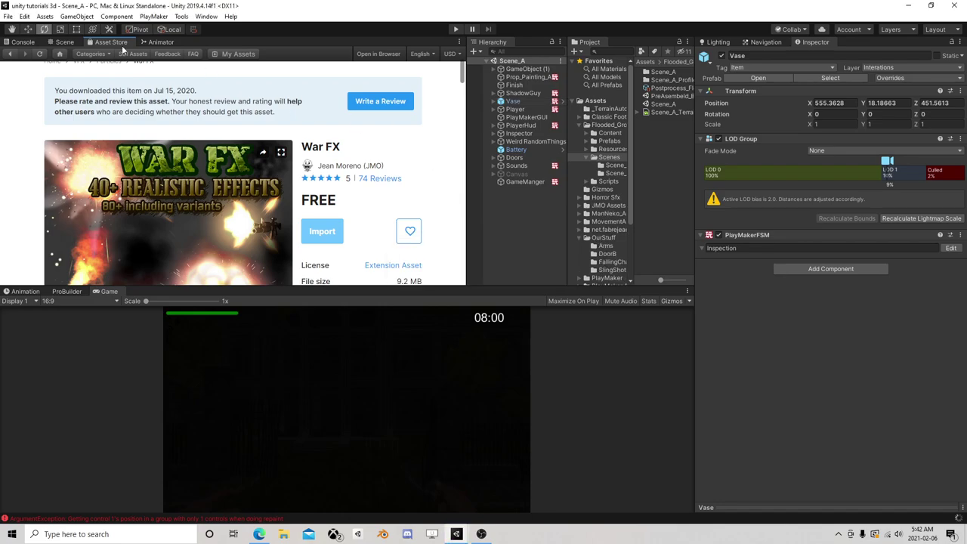
Leave the War FX Asset Store page and return to the Scene view
{"action": "left_click", "coordinate": [64, 43]}
Narrow the Scene view and widen the Project panel and folder tree so names show fully
{"action": "scroll", "coordinate": [266, 178], "scroll_direction": "up", "scroll_amount": 3}
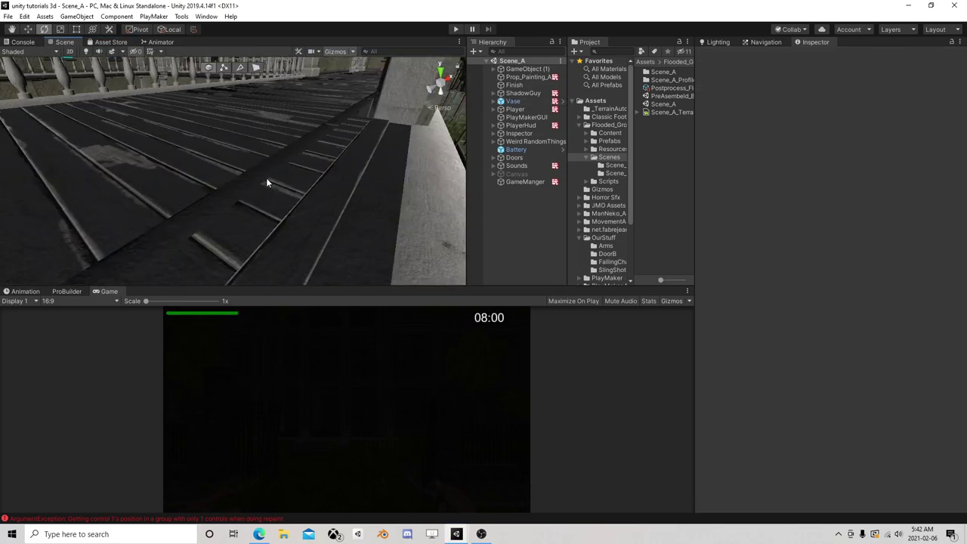
{"action": "scroll", "coordinate": [266, 181], "scroll_direction": "down", "scroll_amount": 3}
{"action": "right_click_drag", "start_coordinate": [265, 183], "coordinate": [185, 190]}
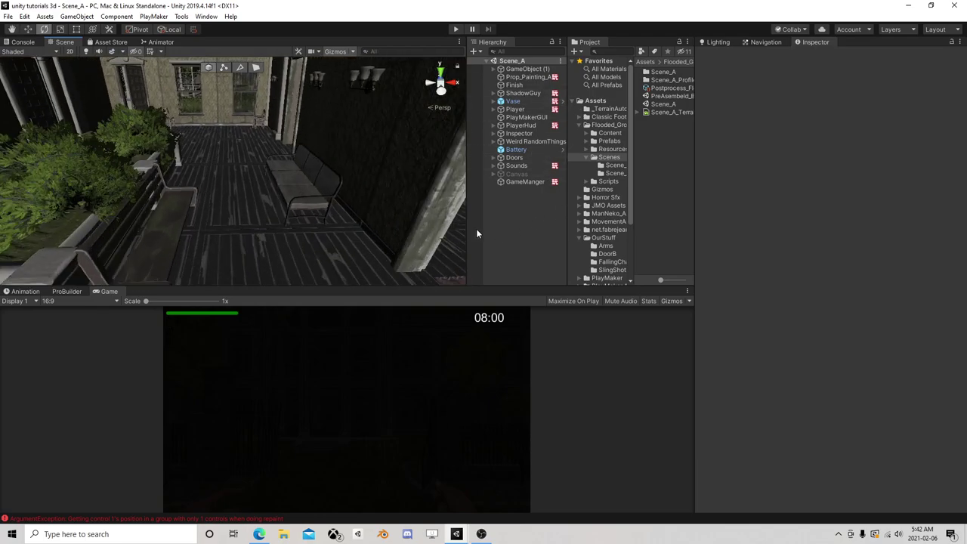
{"action": "left_click_drag", "start_coordinate": [466, 217], "coordinate": [377, 211]}
{"action": "left_click_drag", "start_coordinate": [571, 181], "coordinate": [424, 178]}
{"action": "left_click_drag", "start_coordinate": [496, 142], "coordinate": [565, 142]}
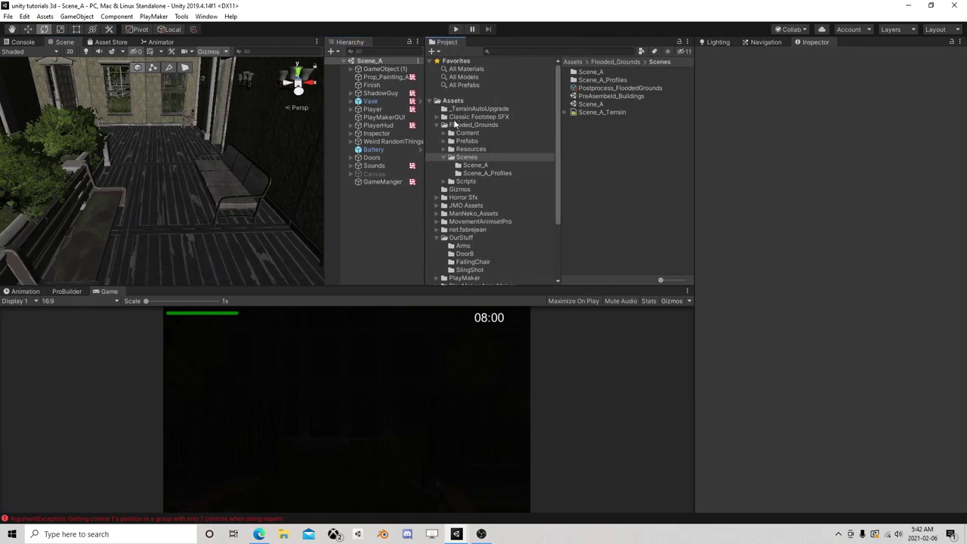
Collapse the Flooded_Grounds and OurStuff folders and open JMO Assets
{"action": "left_click", "coordinate": [438, 126]}
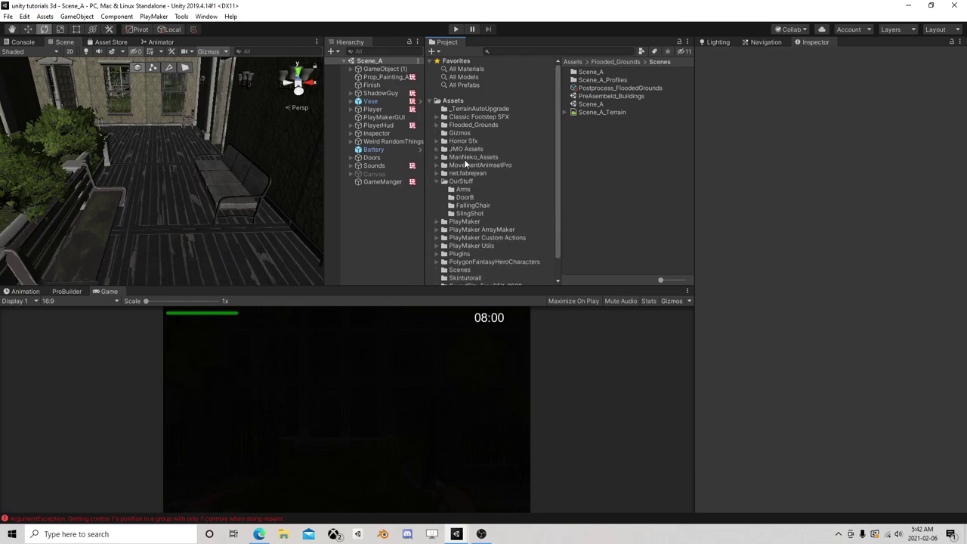
{"action": "left_click", "coordinate": [435, 181]}
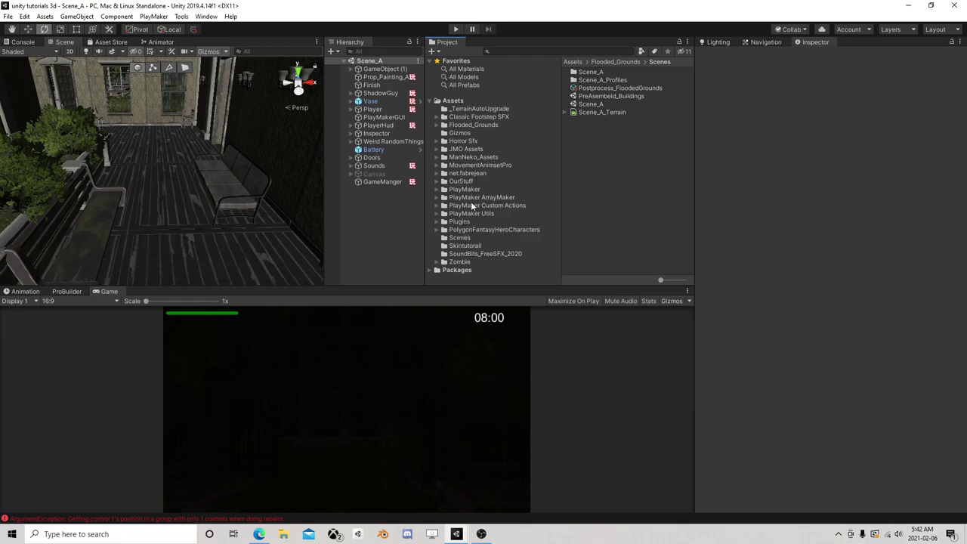
{"action": "left_click", "coordinate": [450, 151]}
Expand JMO Assets > WarFX > _Effects, test a WFX_BImpact Wood effect in the scene, then undo it
{"action": "left_click", "coordinate": [436, 149]}
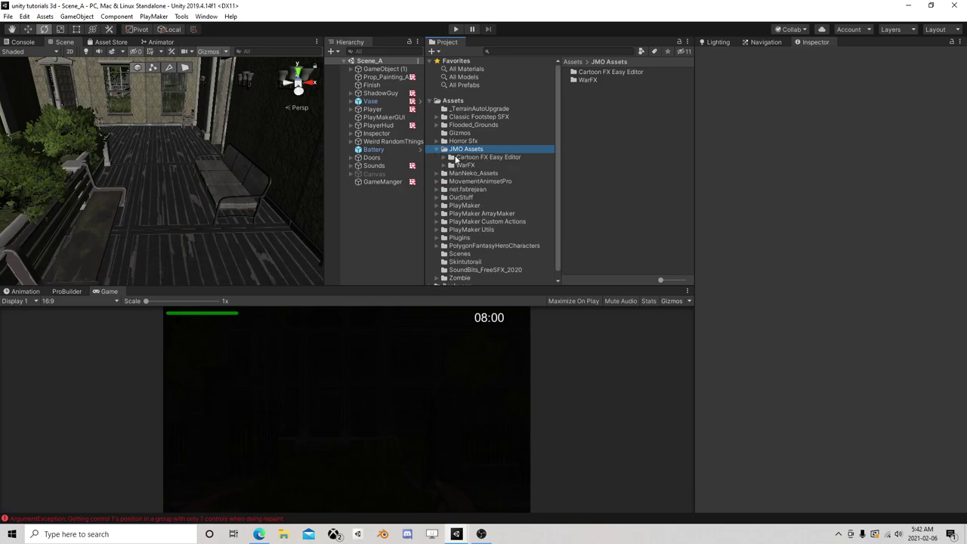
{"action": "left_click", "coordinate": [462, 164]}
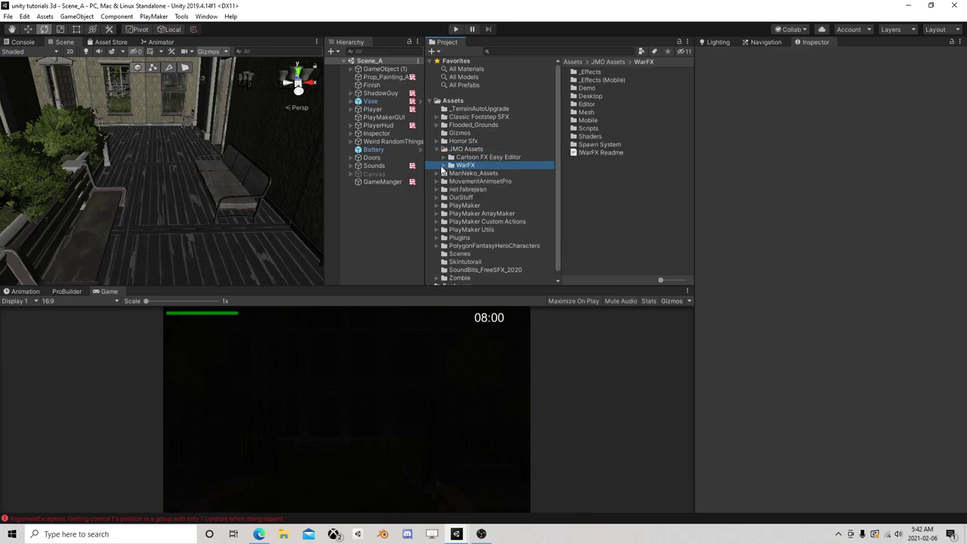
{"action": "left_click", "coordinate": [444, 165]}
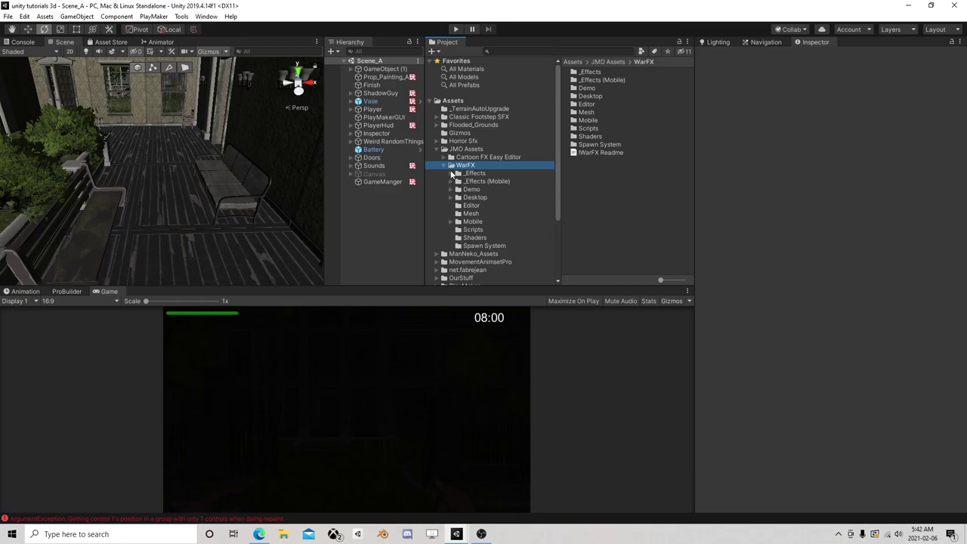
{"action": "left_click", "coordinate": [450, 174]}
{"action": "left_click", "coordinate": [476, 182]}
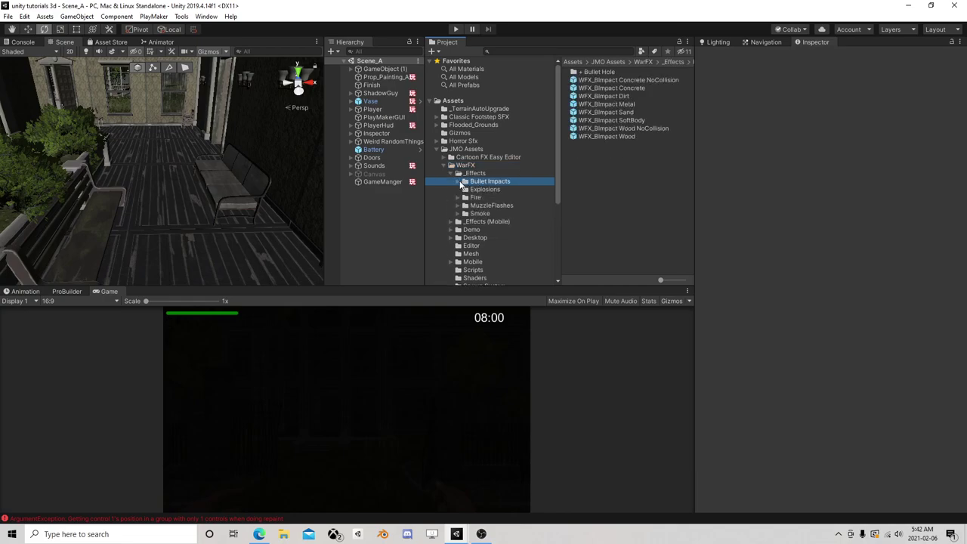
{"action": "left_click_drag", "start_coordinate": [617, 136], "coordinate": [205, 245]}
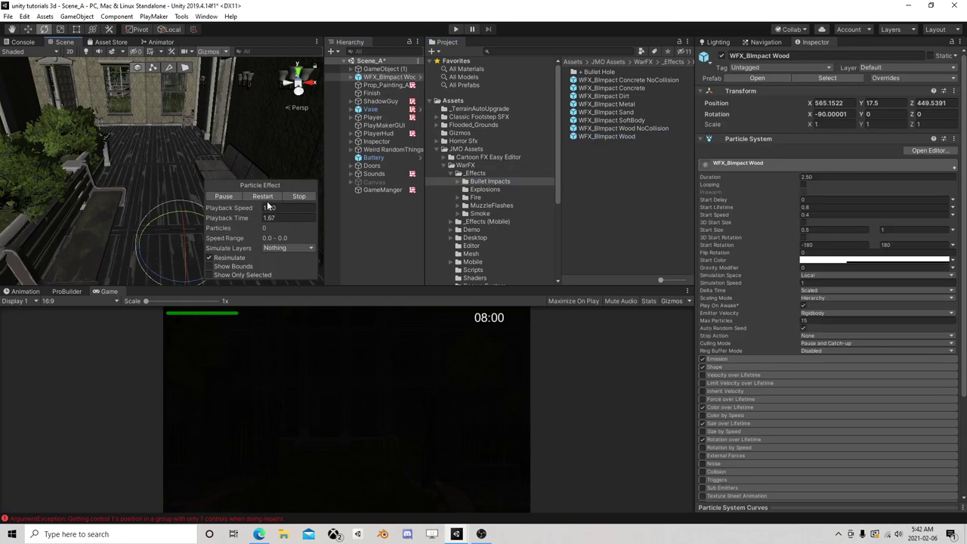
{"action": "key", "text": "ctrl+z"}
Browse past Explosions and Fire to the MuzzleFlashes FPS prefabs
{"action": "left_click", "coordinate": [494, 189]}
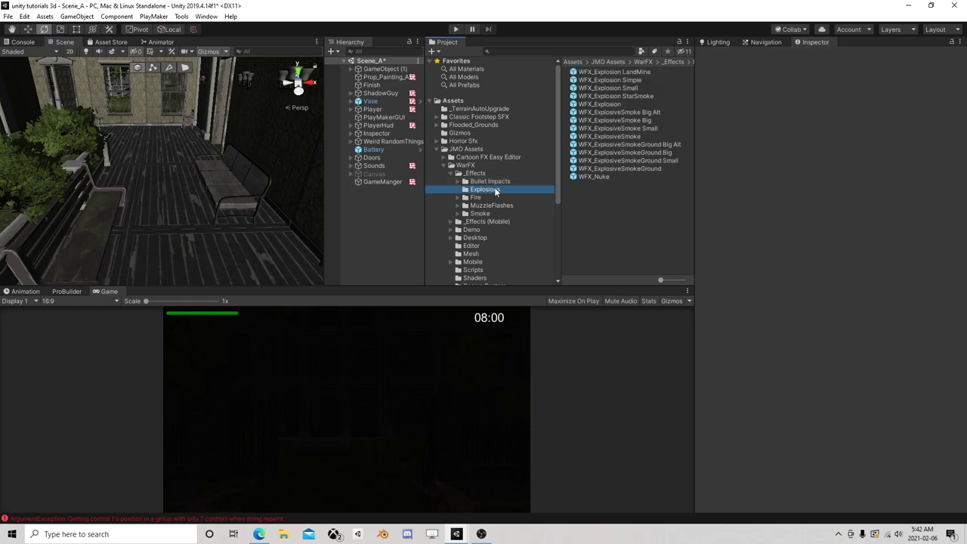
{"action": "left_click", "coordinate": [492, 198]}
{"action": "left_click", "coordinate": [507, 206]}
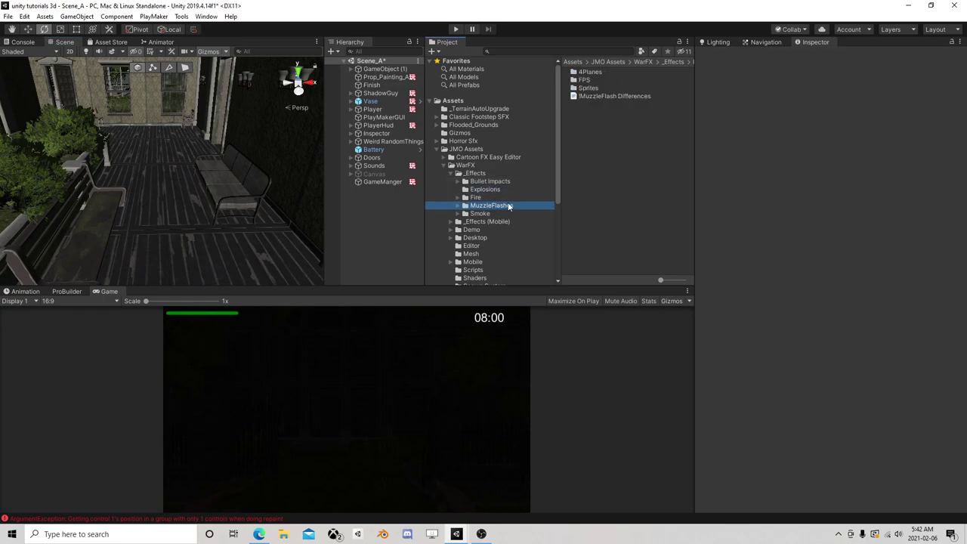
{"action": "left_click", "coordinate": [458, 205]}
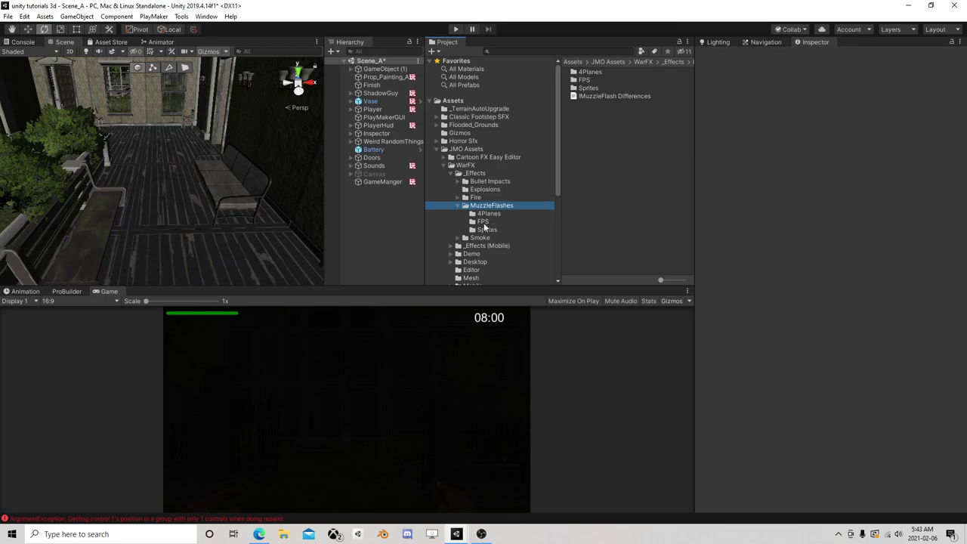
{"action": "left_click", "coordinate": [482, 221]}
Preview WFX_MF FPS RIFLE1 and RIFLE2 in the scene, then remove both test copies
{"action": "left_click_drag", "start_coordinate": [604, 71], "coordinate": [179, 251]}
{"action": "key", "text": "ctrl+z"}
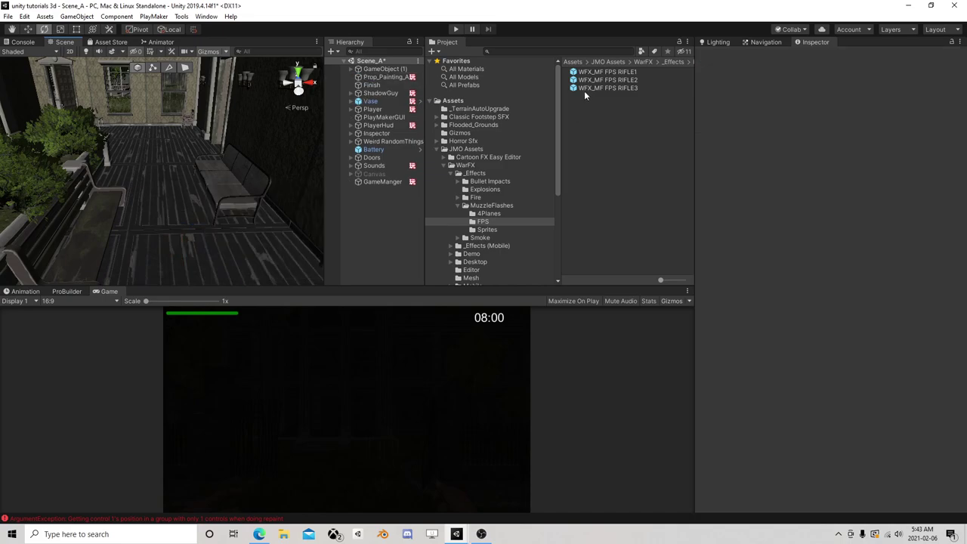
{"action": "left_click_drag", "start_coordinate": [594, 82], "coordinate": [243, 220]}
{"action": "key", "text": "f"}
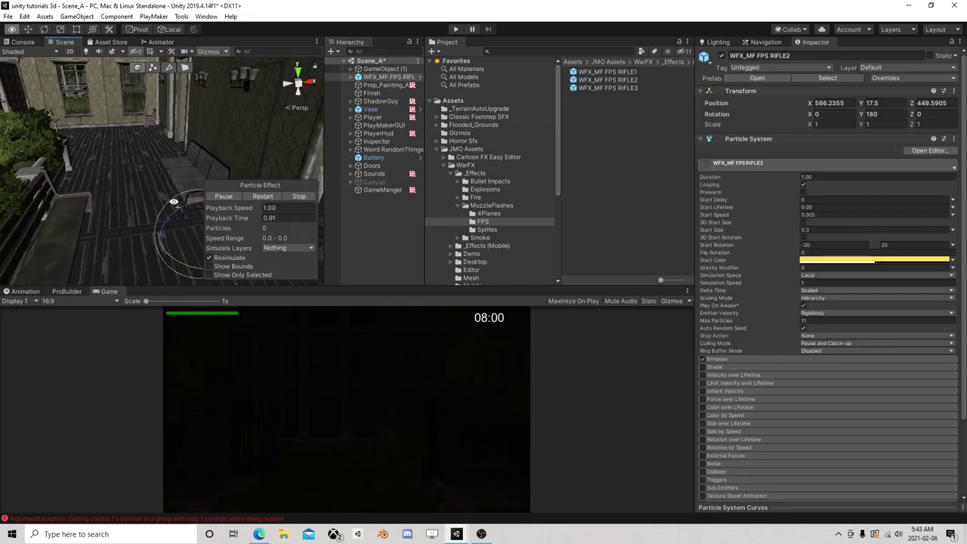
{"action": "left_click", "coordinate": [28, 29]}
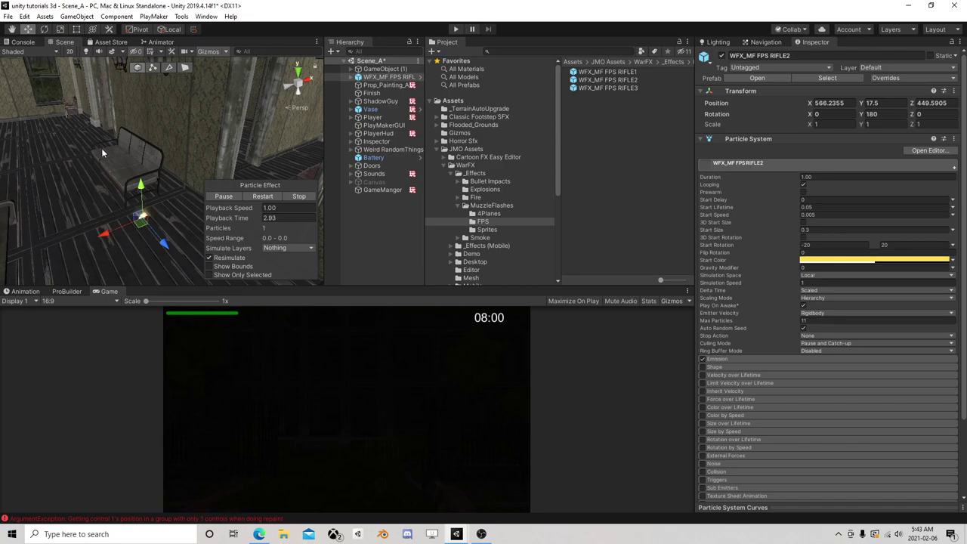
{"action": "left_click_drag", "start_coordinate": [135, 189], "coordinate": [136, 115]}
{"action": "key", "text": "Delete"}
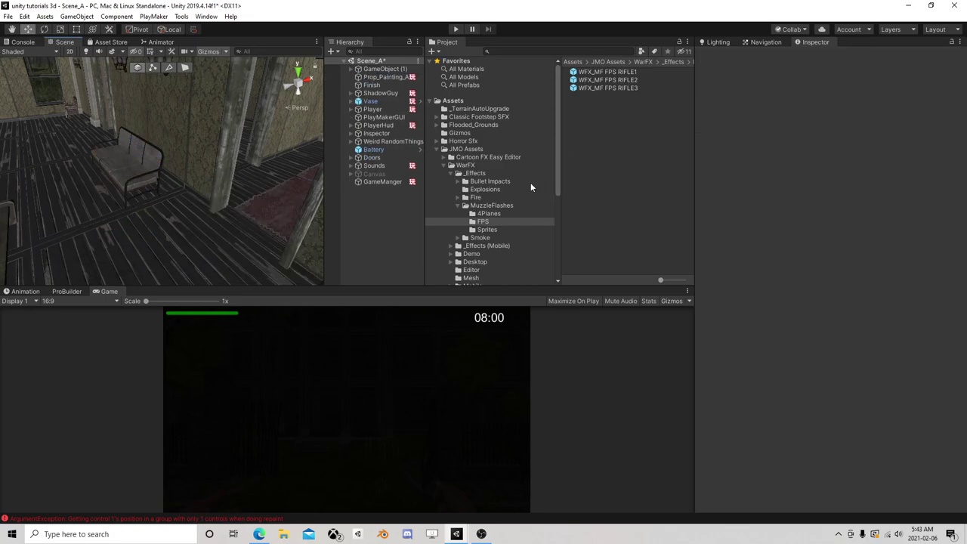
Preview and delete the 4Planes RIFLE1–3 flashes, select the 4P RIFLE3 prefab, and expand Player
{"action": "left_click", "coordinate": [489, 214]}
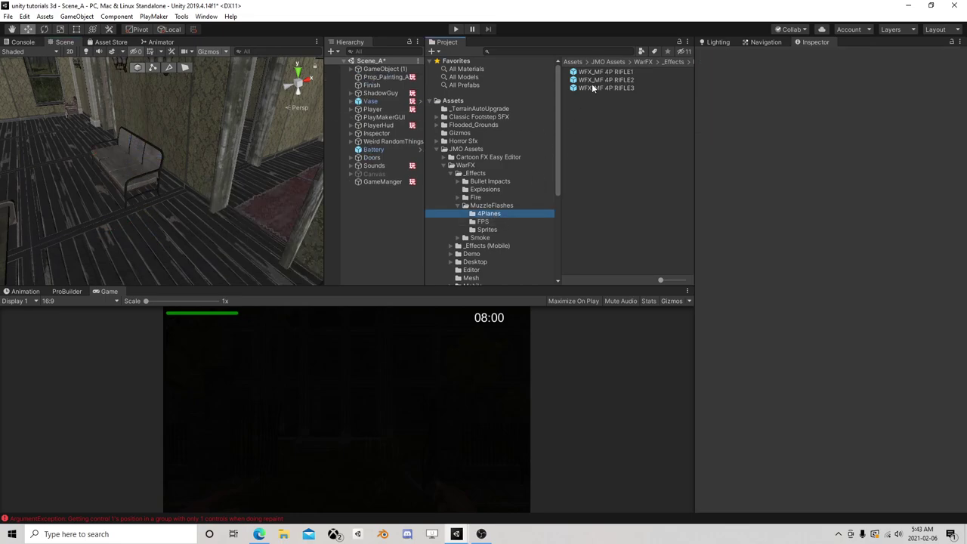
{"action": "left_click_drag", "start_coordinate": [606, 75], "coordinate": [94, 238]}
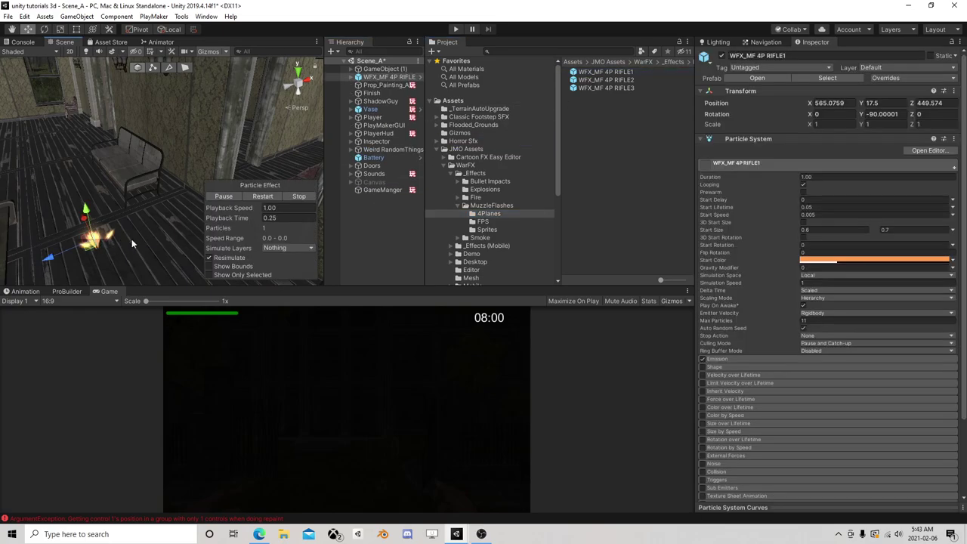
{"action": "key", "text": "Delete"}
{"action": "left_click_drag", "start_coordinate": [622, 79], "coordinate": [124, 229]}
{"action": "key", "text": "Delete"}
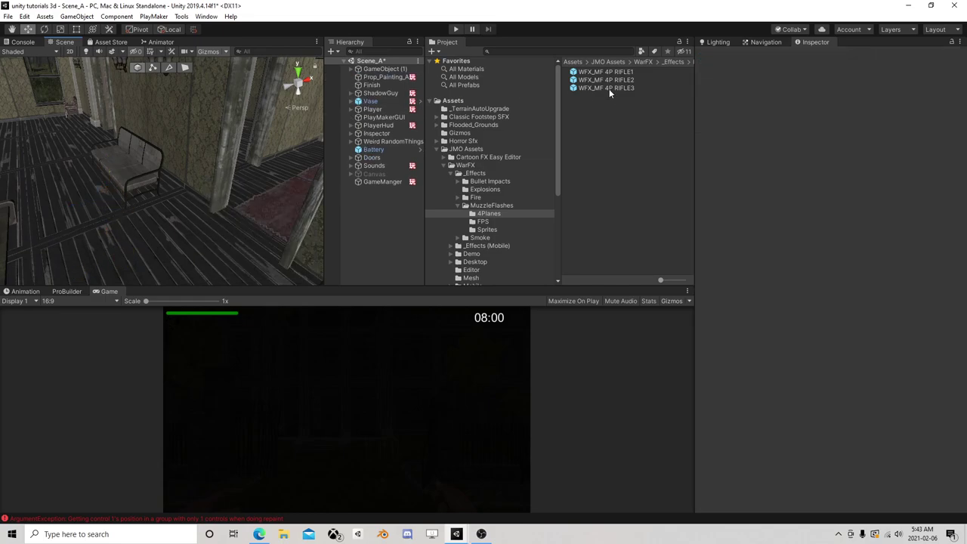
{"action": "left_click_drag", "start_coordinate": [606, 87], "coordinate": [179, 176]}
{"action": "key", "text": "Delete"}
{"action": "left_click", "coordinate": [605, 87]}
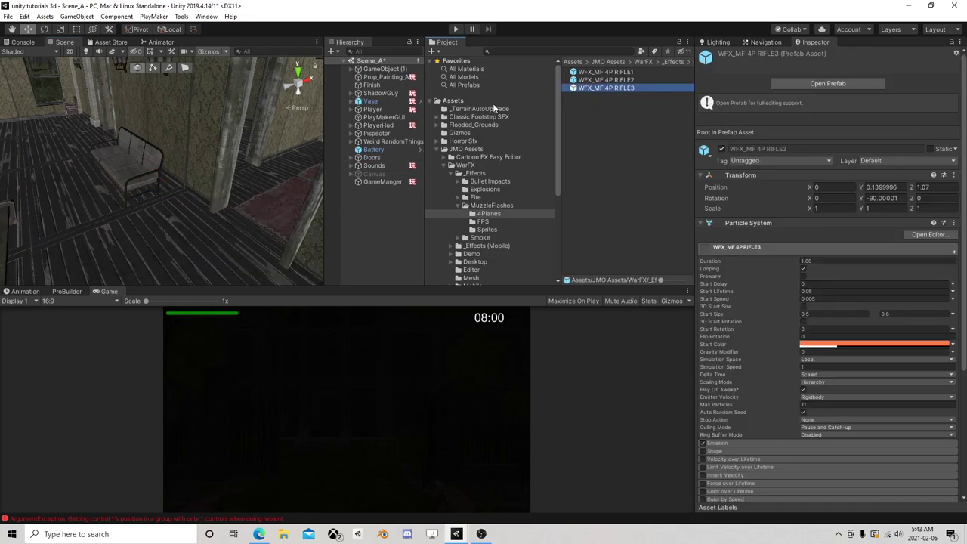
{"action": "left_click", "coordinate": [357, 110]}
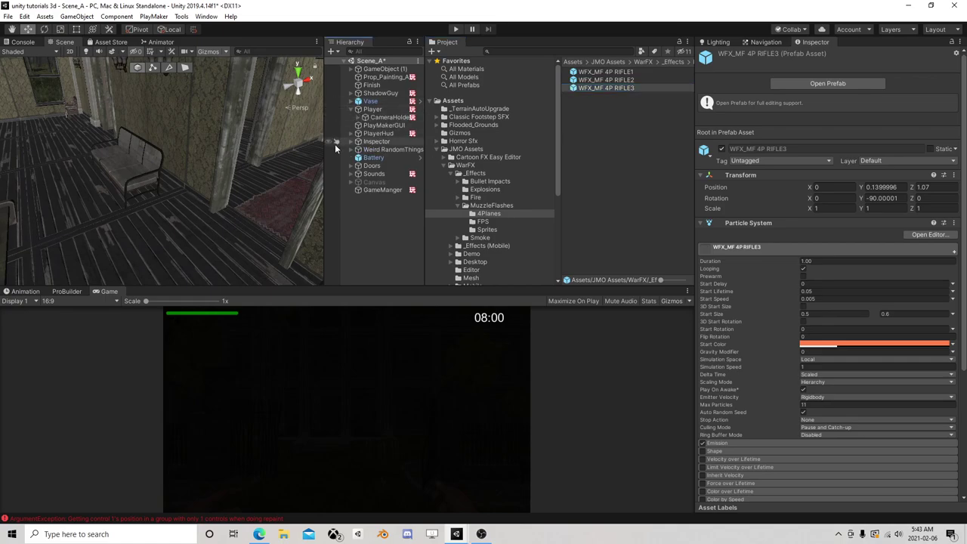
Expand CameraHolder down to Arms, activate PistolArms and deactivate BaseArms
{"action": "left_click_drag", "start_coordinate": [323, 145], "coordinate": [200, 147]}
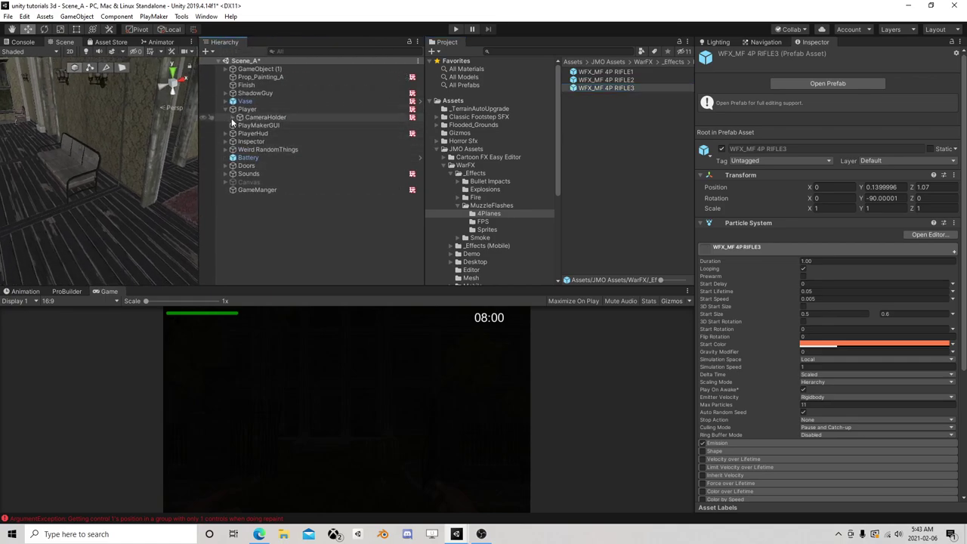
{"action": "left_click", "coordinate": [238, 118]}
{"action": "left_click", "coordinate": [246, 126]}
{"action": "left_click", "coordinate": [246, 132]}
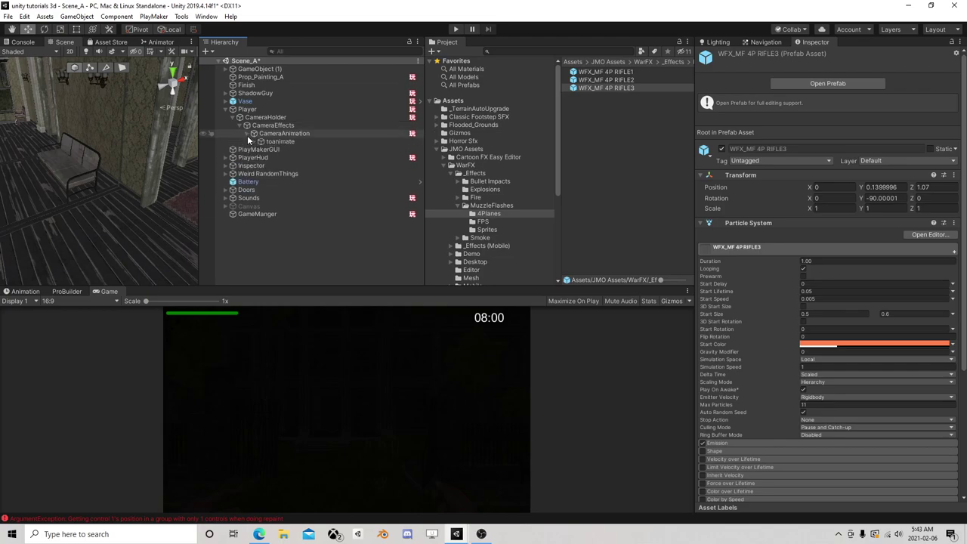
{"action": "left_click", "coordinate": [254, 142]}
{"action": "left_click", "coordinate": [259, 165]}
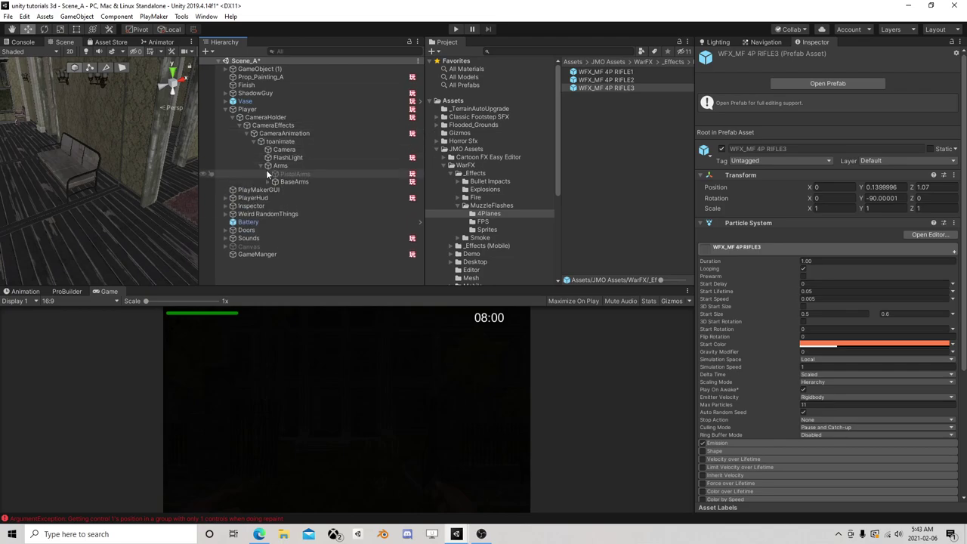
{"action": "left_click", "coordinate": [266, 175]}
{"action": "left_click", "coordinate": [268, 174]}
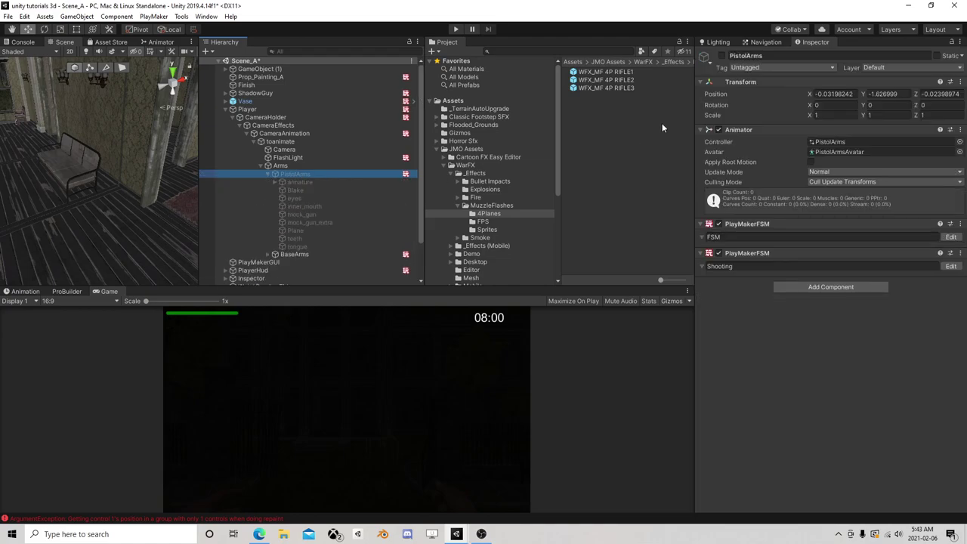
{"action": "left_click", "coordinate": [721, 56]}
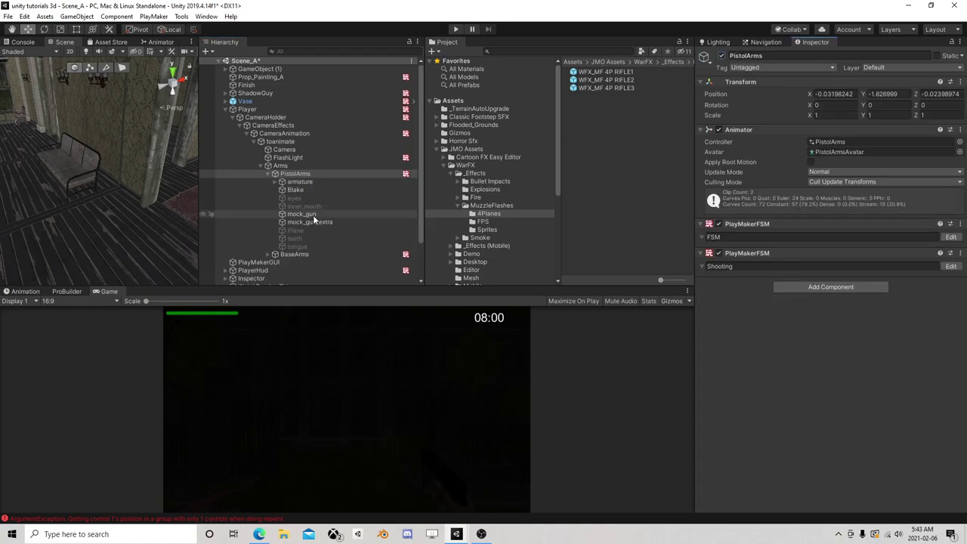
{"action": "left_click", "coordinate": [286, 255]}
{"action": "left_click", "coordinate": [721, 56]}
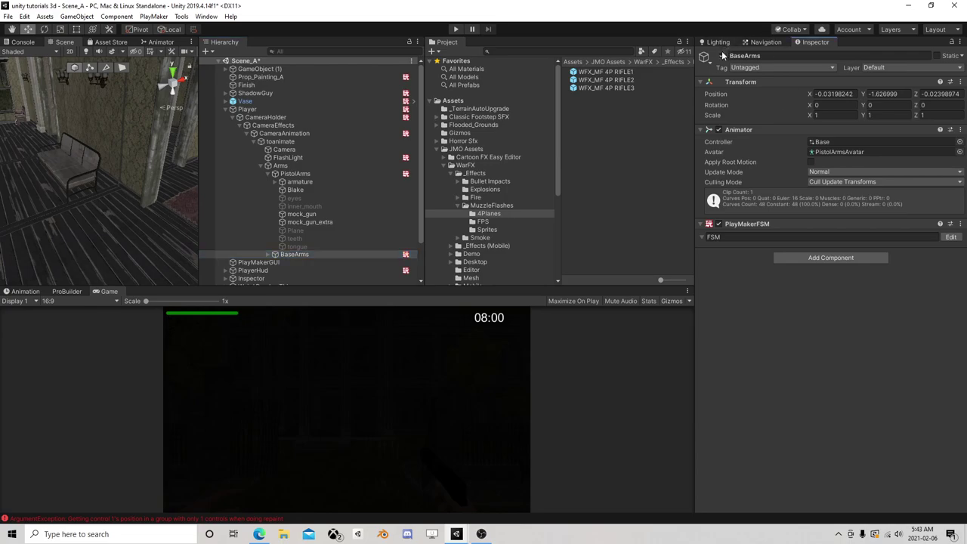
Expand the PistolArms armature through the spine and right arm down to hand_R
{"action": "left_click", "coordinate": [274, 182]}
{"action": "left_click", "coordinate": [282, 190]}
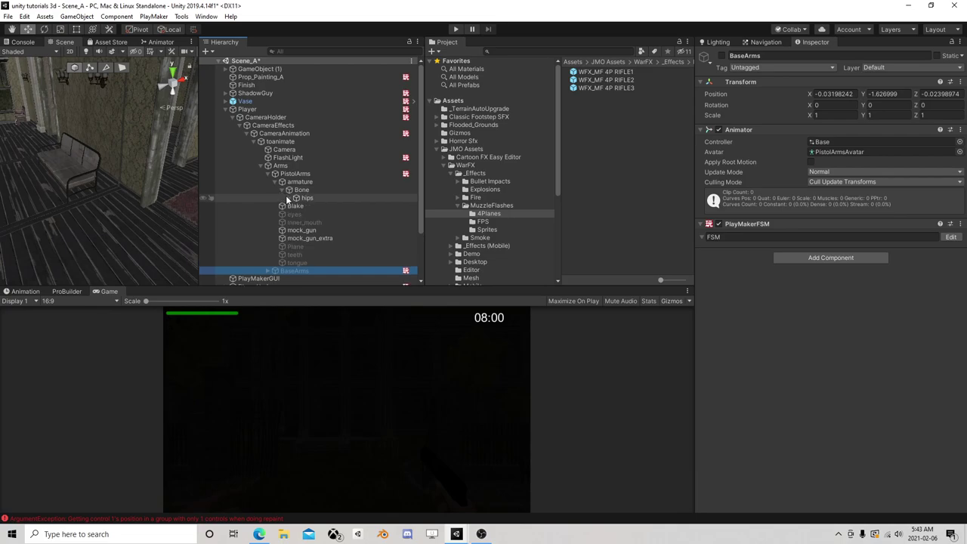
{"action": "left_click", "coordinate": [289, 198]}
{"action": "left_click", "coordinate": [296, 205]}
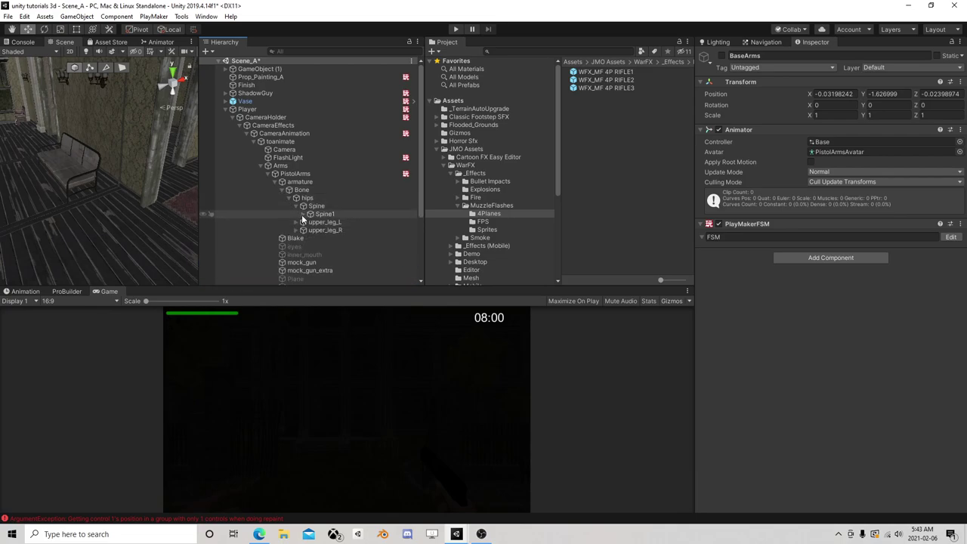
{"action": "left_click", "coordinate": [303, 214]}
{"action": "left_click", "coordinate": [310, 222]}
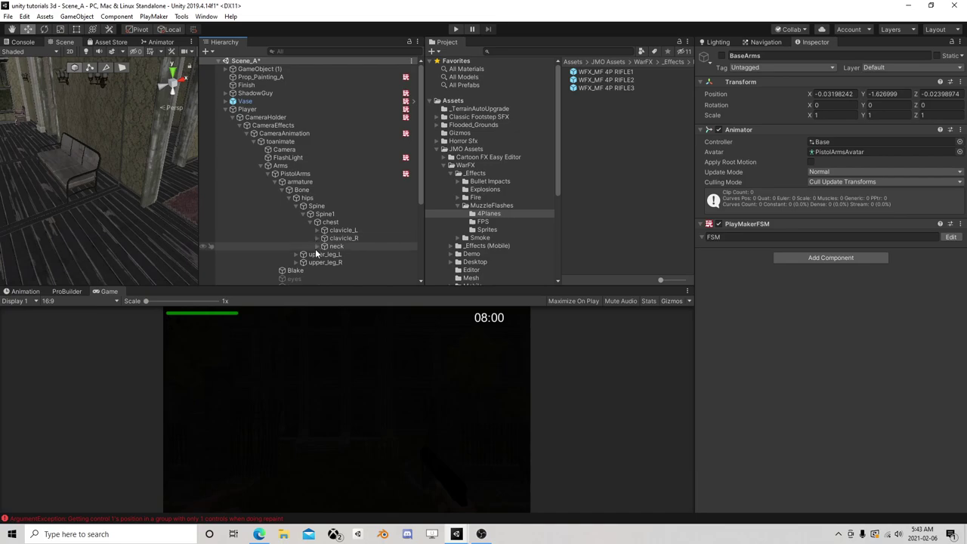
{"action": "left_click", "coordinate": [317, 246]}
{"action": "left_click", "coordinate": [331, 254]}
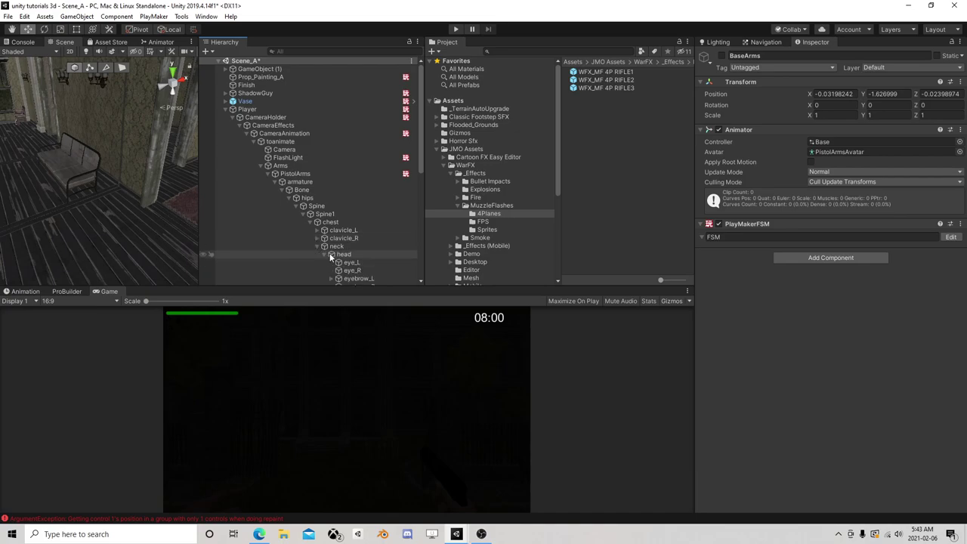
{"action": "left_click", "coordinate": [317, 246]}
{"action": "left_click", "coordinate": [317, 238]}
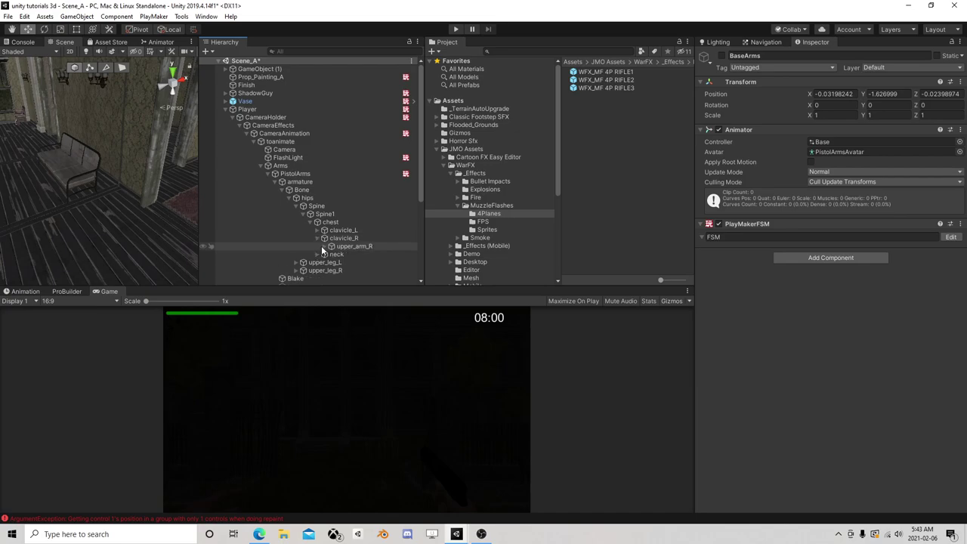
{"action": "left_click", "coordinate": [324, 246]}
{"action": "left_click", "coordinate": [332, 254]}
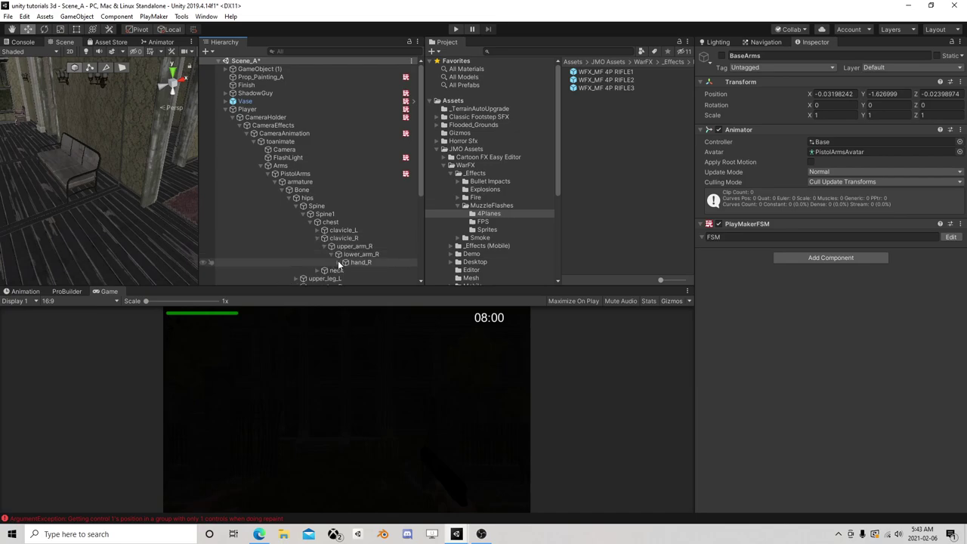
{"action": "left_click", "coordinate": [337, 262]}
Frame hand_R in the Scene view and drag WFX_MF 4P RIFLE3 under it
{"action": "double_click", "coordinate": [359, 262]}
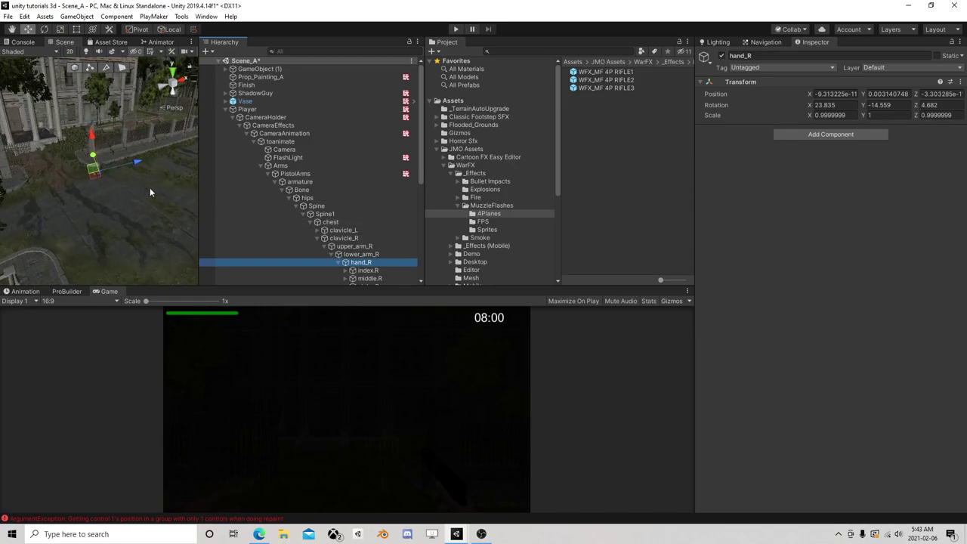
{"action": "middle_click_drag", "start_coordinate": [144, 180], "coordinate": [174, 187]}
{"action": "scroll", "coordinate": [322, 205], "scroll_direction": "down", "scroll_amount": 3}
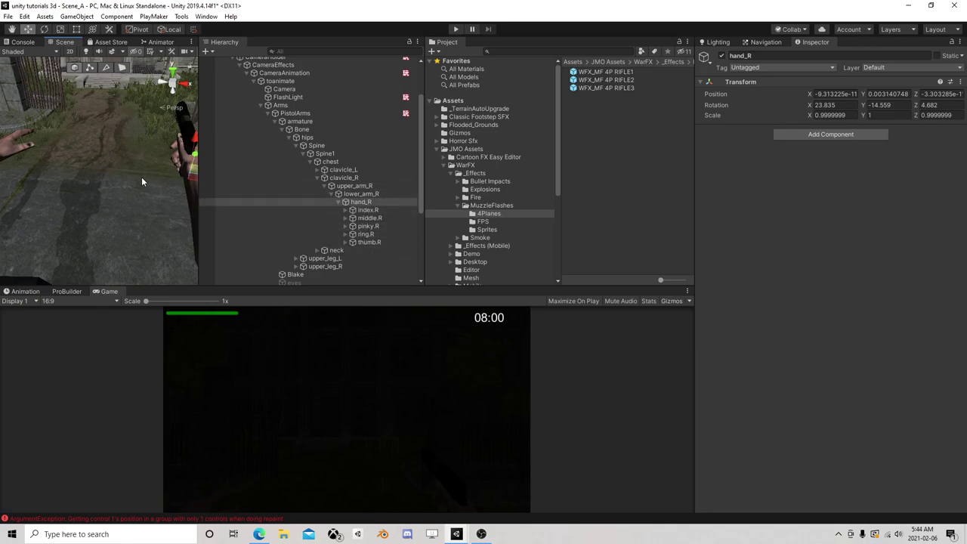
{"action": "key", "text": "f"}
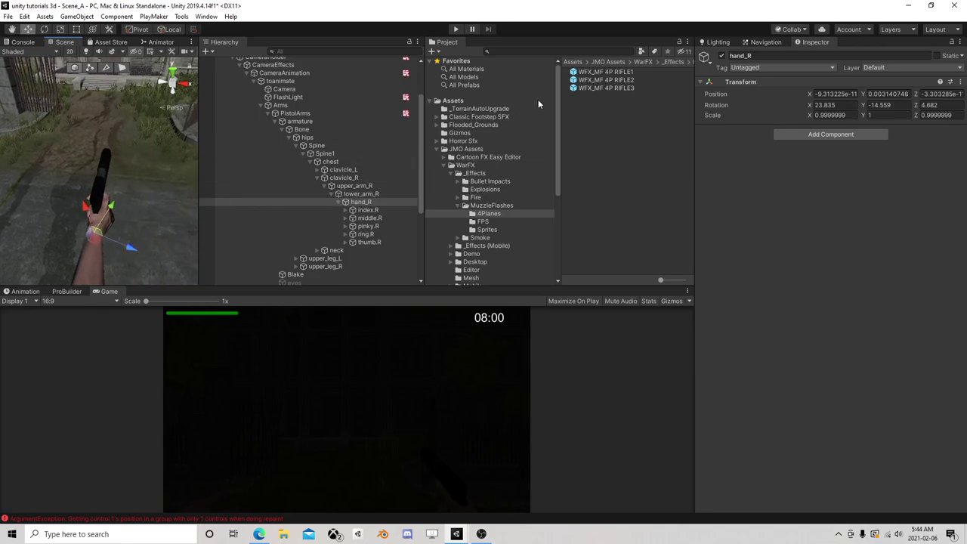
{"action": "left_click_drag", "start_coordinate": [613, 88], "coordinate": [369, 210]}
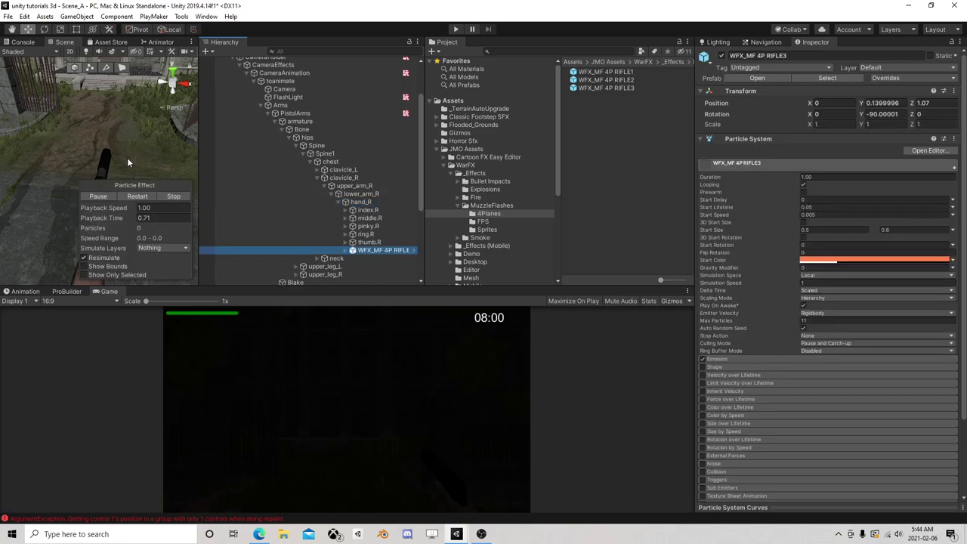
Set the attached flash's Position Y and Z to 0 under hand_R
{"action": "key", "text": "f"}
{"action": "middle_click_drag", "start_coordinate": [121, 149], "coordinate": [62, 153]}
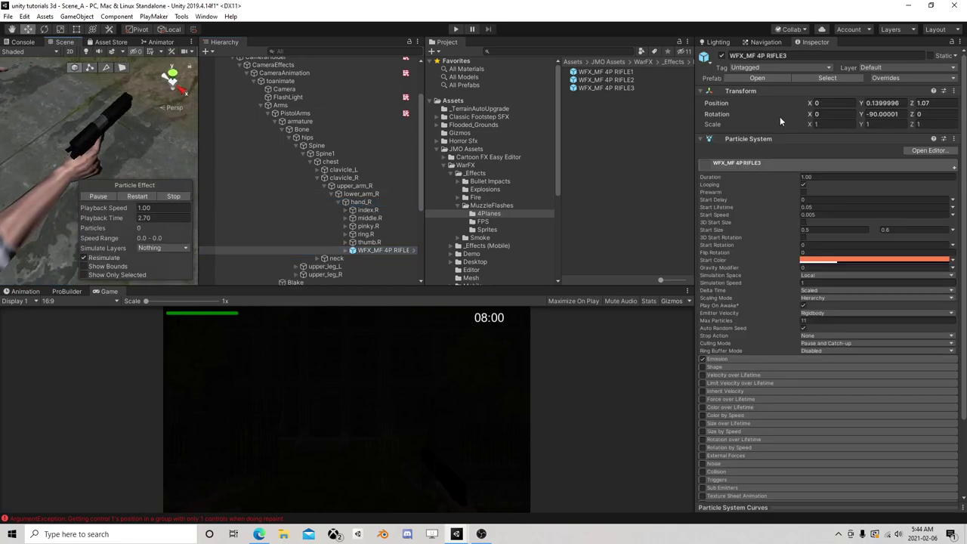
{"action": "key", "text": "Tab"}
{"action": "type", "text": "0"}
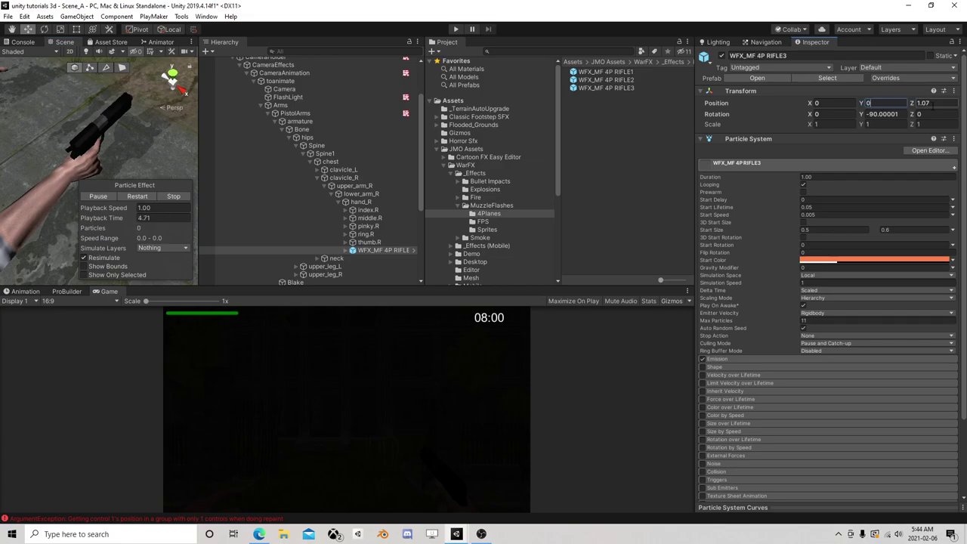
{"action": "key", "text": "Tab"}
{"action": "type", "text": "0"}
{"action": "middle_click_drag", "start_coordinate": [177, 133], "coordinate": [81, 121]}
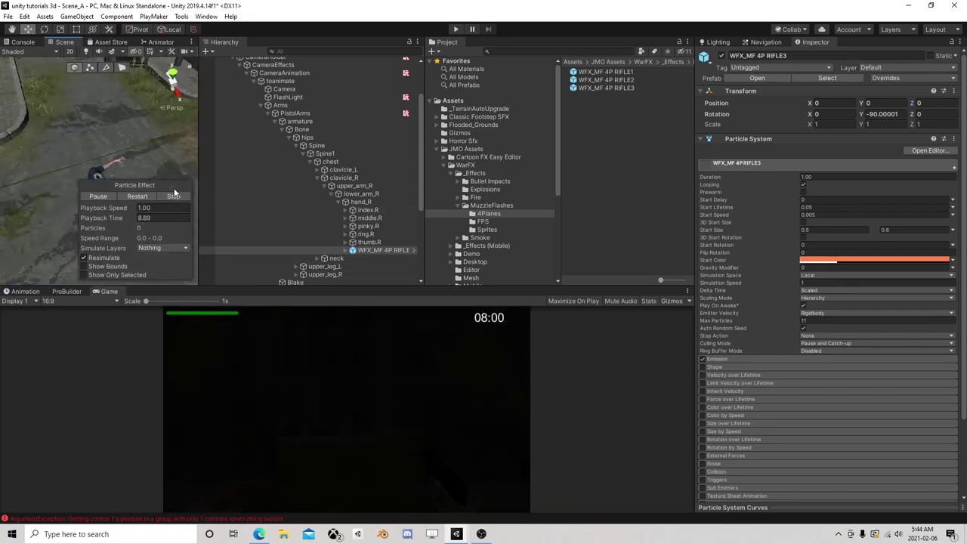
Move the muzzle flash to the pistol's muzzle and replay the preview to check it
{"action": "left_click", "coordinate": [173, 195]}
{"action": "left_click_drag", "start_coordinate": [201, 173], "coordinate": [326, 178]}
{"action": "middle_click_drag", "start_coordinate": [249, 182], "coordinate": [168, 133]}
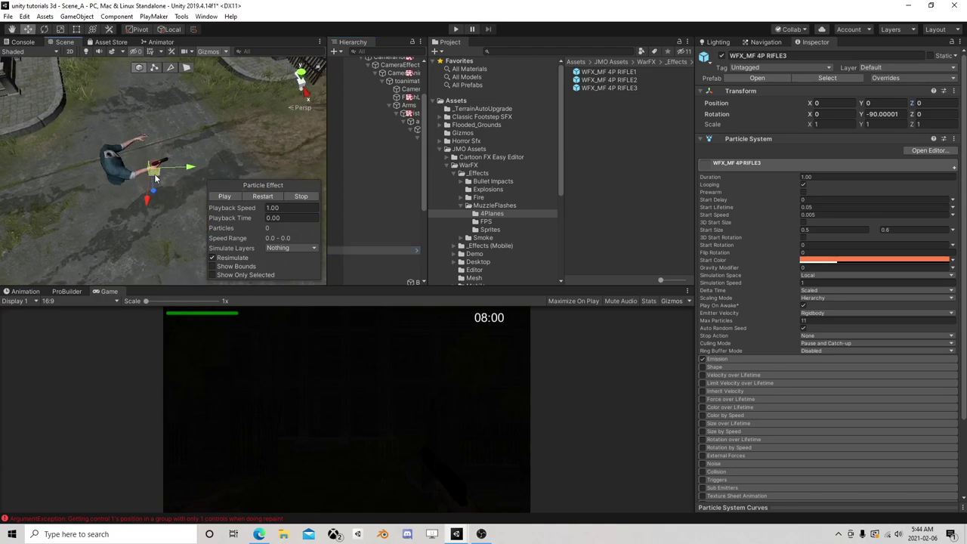
{"action": "left_click_drag", "start_coordinate": [155, 178], "coordinate": [182, 162]}
{"action": "left_click", "coordinate": [266, 198]}
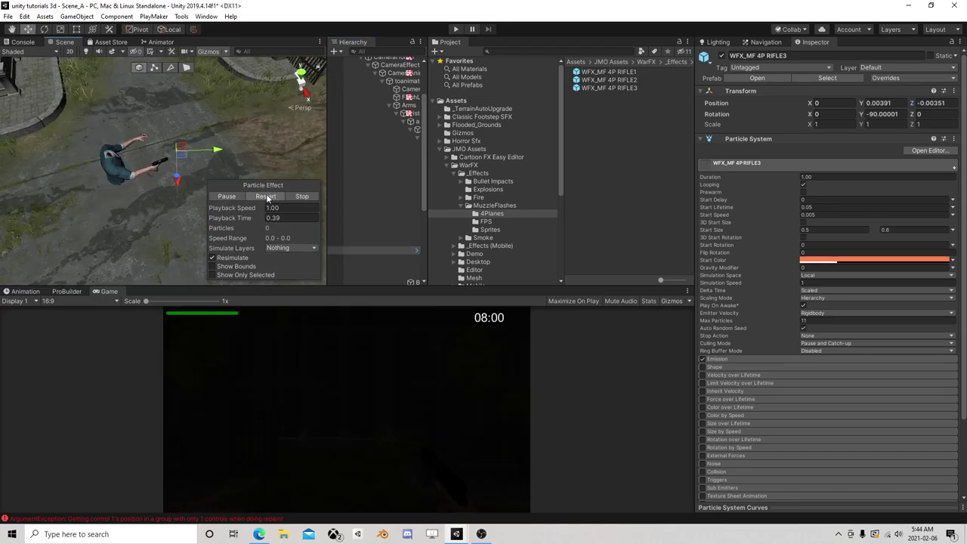
{"action": "left_click", "coordinate": [266, 198]}
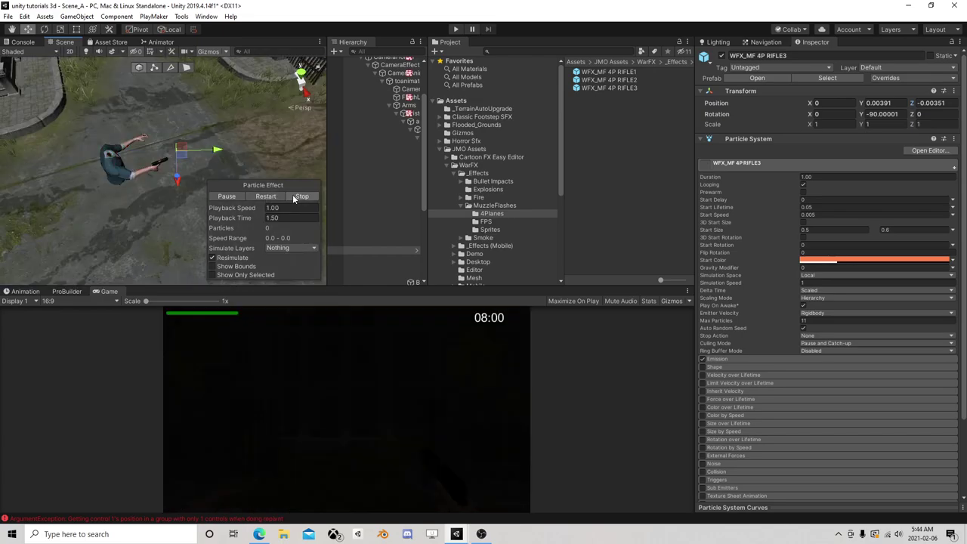
{"action": "left_click", "coordinate": [294, 197]}
{"action": "scroll", "coordinate": [786, 302], "scroll_direction": "down", "scroll_amount": 3}
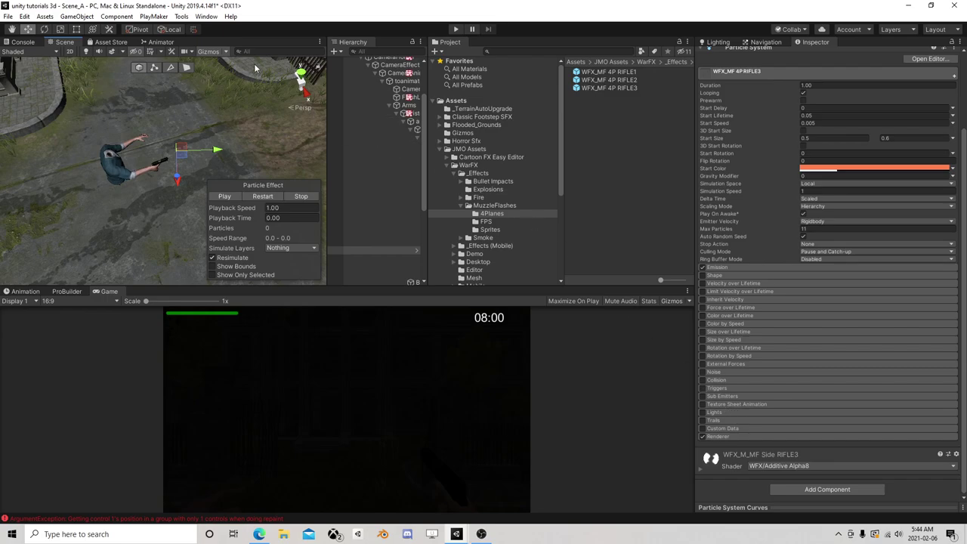
Turn off Scene lighting, then play and stop the muzzle flash preview
{"action": "left_click", "coordinate": [86, 51]}
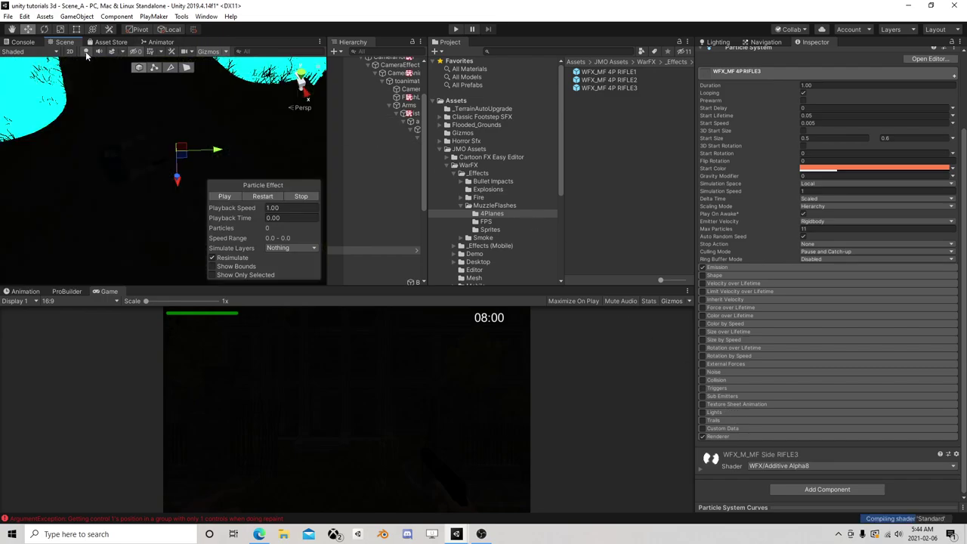
{"action": "left_click", "coordinate": [263, 198]}
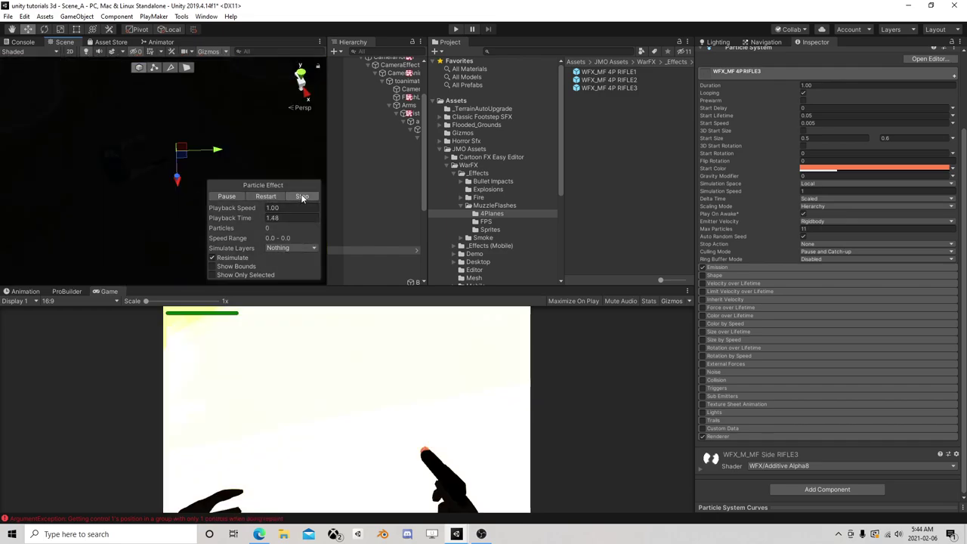
{"action": "left_click", "coordinate": [302, 197]}
Set the flash's Scale X, Y and Z to 0.01 and rotate it about 108° on Z
{"action": "left_click_drag", "start_coordinate": [427, 175], "coordinate": [518, 174]}
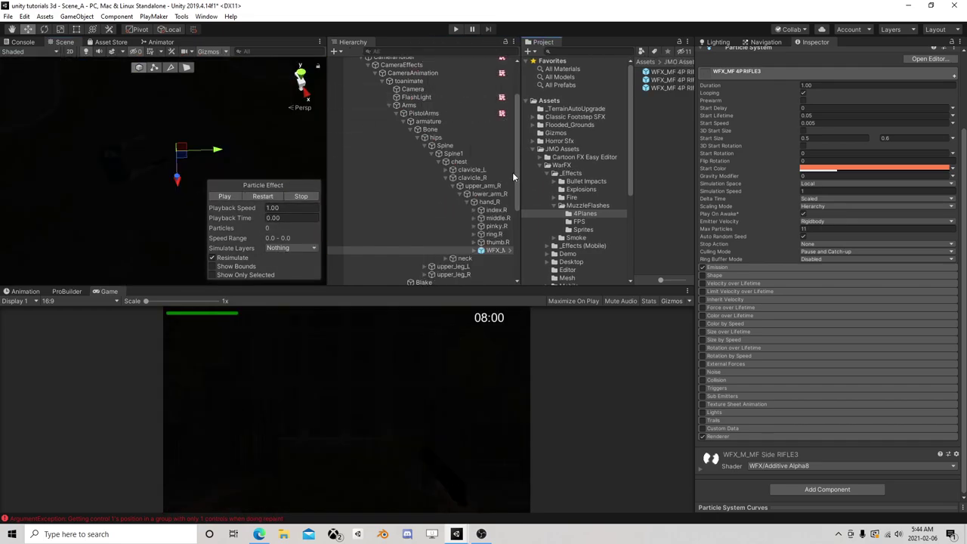
{"action": "scroll", "coordinate": [755, 199], "scroll_direction": "up", "scroll_amount": 3}
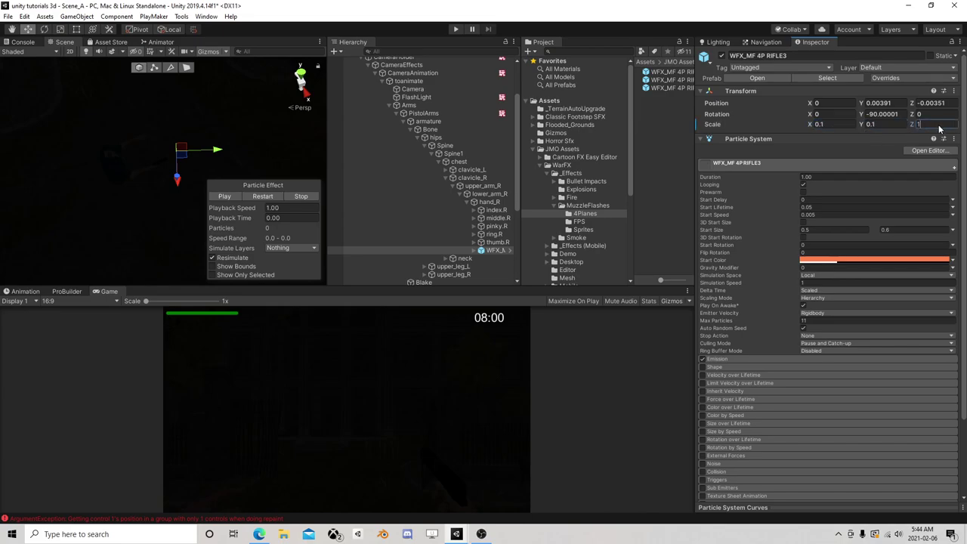
{"action": "left_click", "coordinate": [255, 195]}
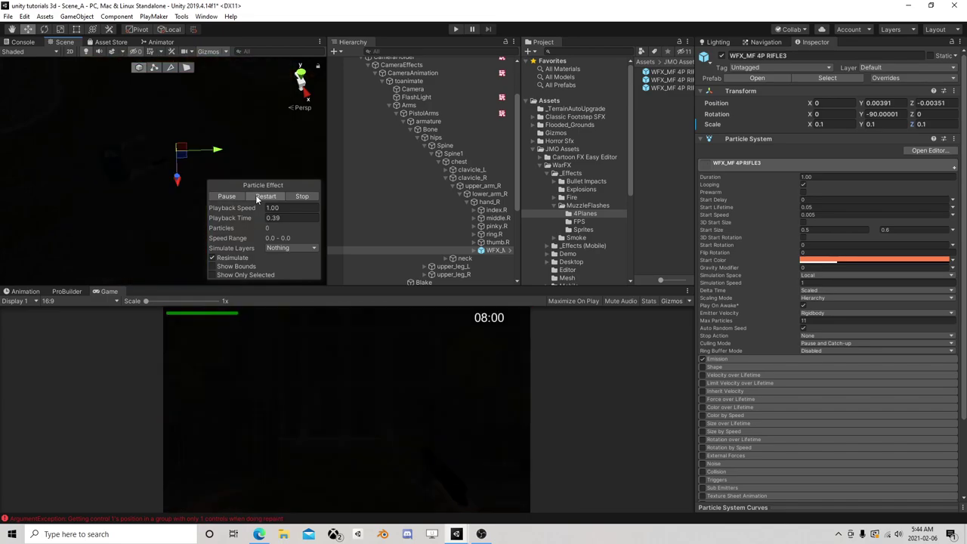
{"action": "left_click", "coordinate": [823, 124]}
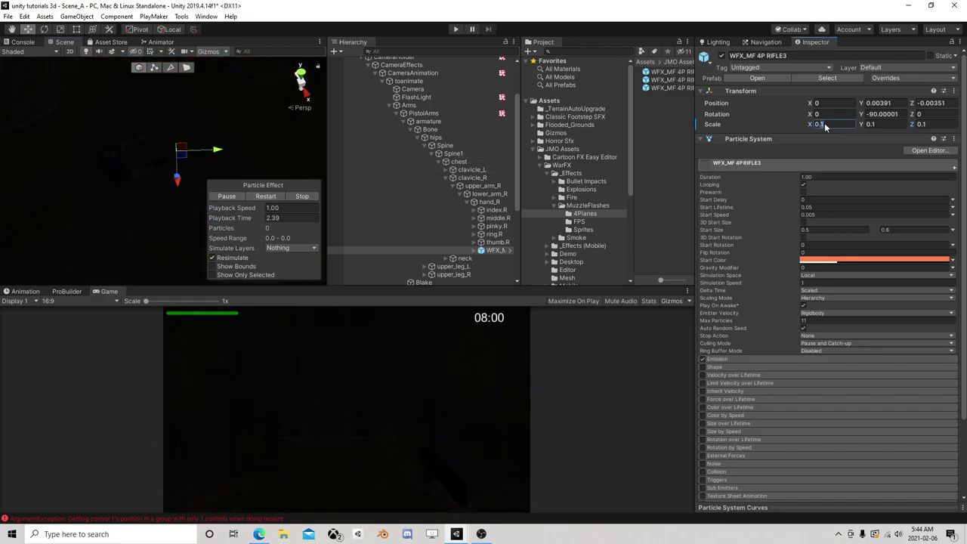
{"action": "type", "text": "0.01"}
{"action": "key", "text": "Tab"}
{"action": "type", "text": "0.01"}
{"action": "left_click", "coordinate": [923, 124]}
{"action": "type", "text": "0.01"}
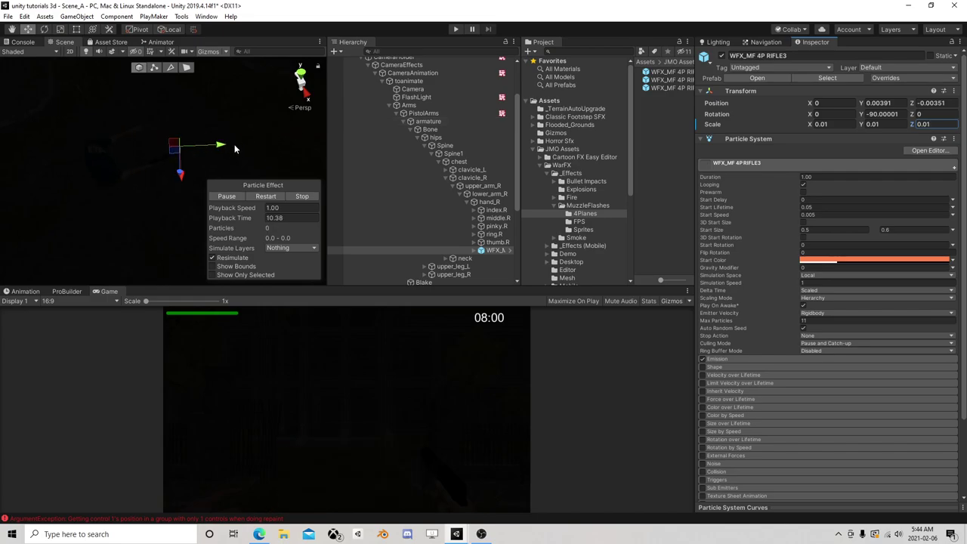
{"action": "type", "text": "e"}
{"action": "left_click_drag", "start_coordinate": [181, 158], "coordinate": [268, 176]}
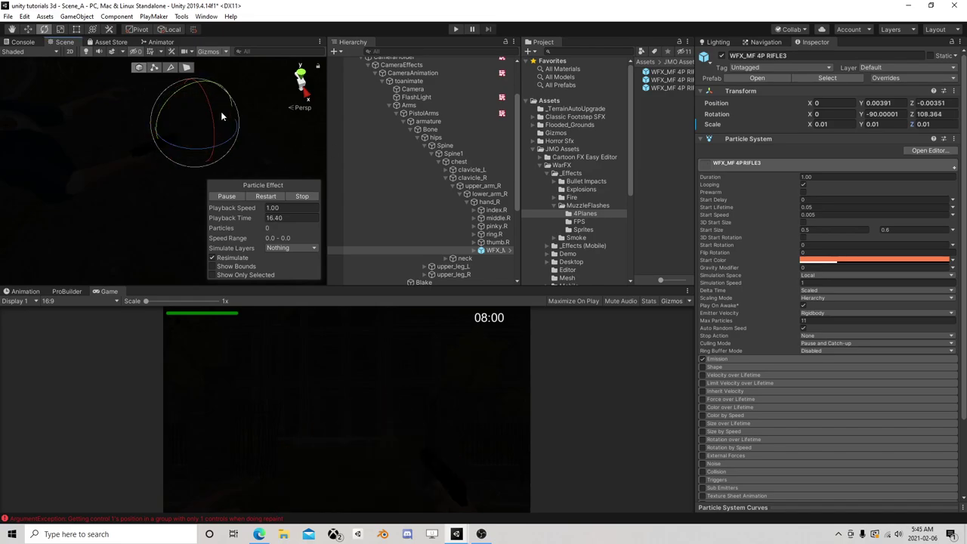
Nudge the flash into place, set Simulation Space to World, and disable Play On Awake and Looping
{"action": "key", "text": "w"}
{"action": "left_click_drag", "start_coordinate": [203, 133], "coordinate": [200, 111]}
{"action": "scroll", "coordinate": [797, 285], "scroll_direction": "down", "scroll_amount": 3}
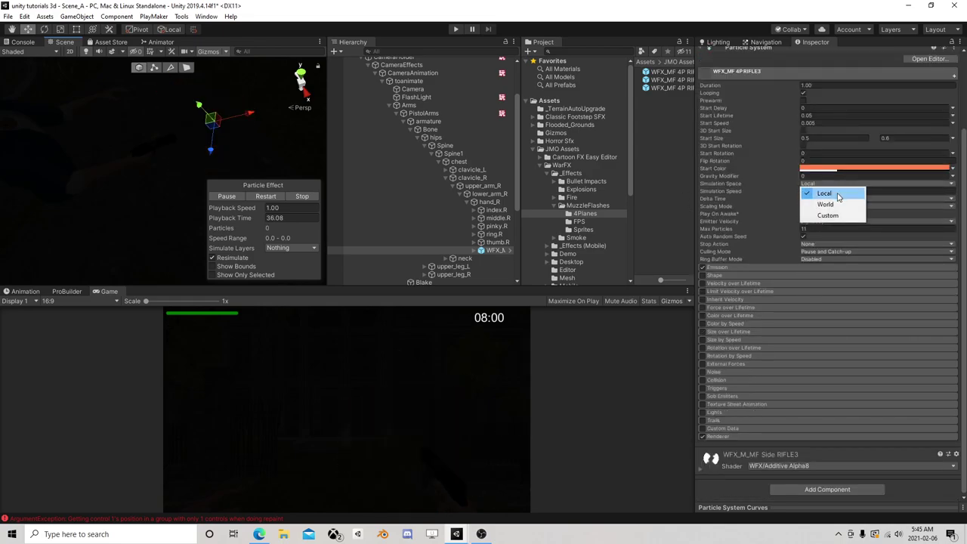
{"action": "left_click", "coordinate": [829, 204]}
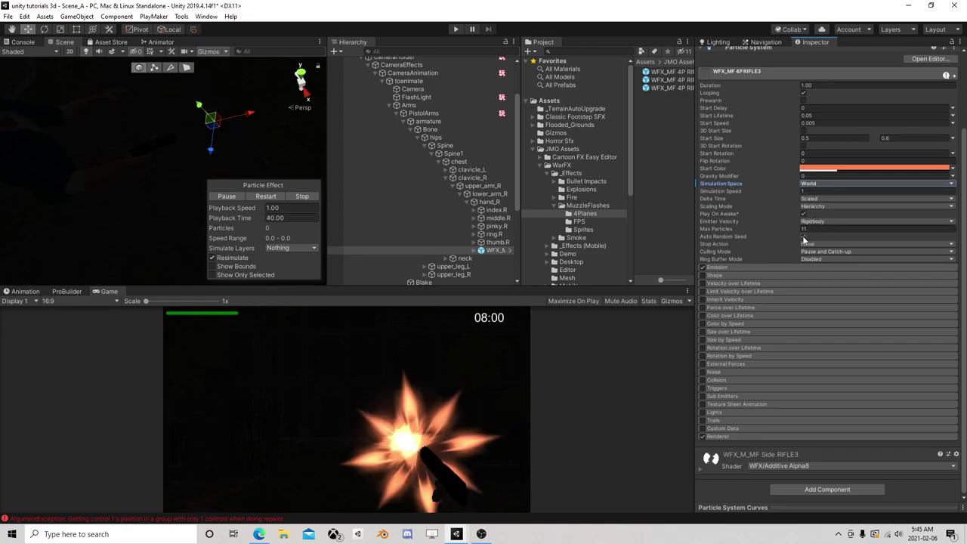
{"action": "left_click", "coordinate": [803, 214]}
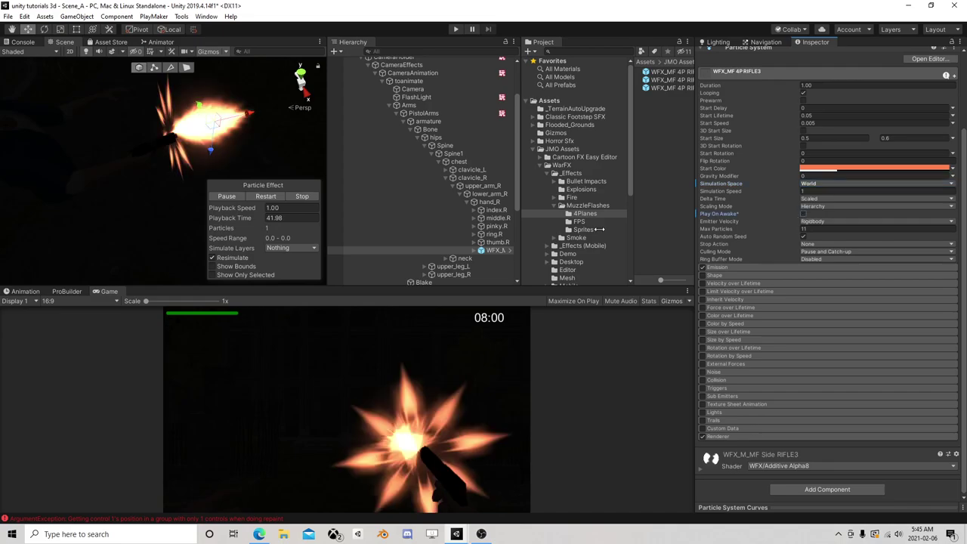
{"action": "left_click", "coordinate": [265, 196]}
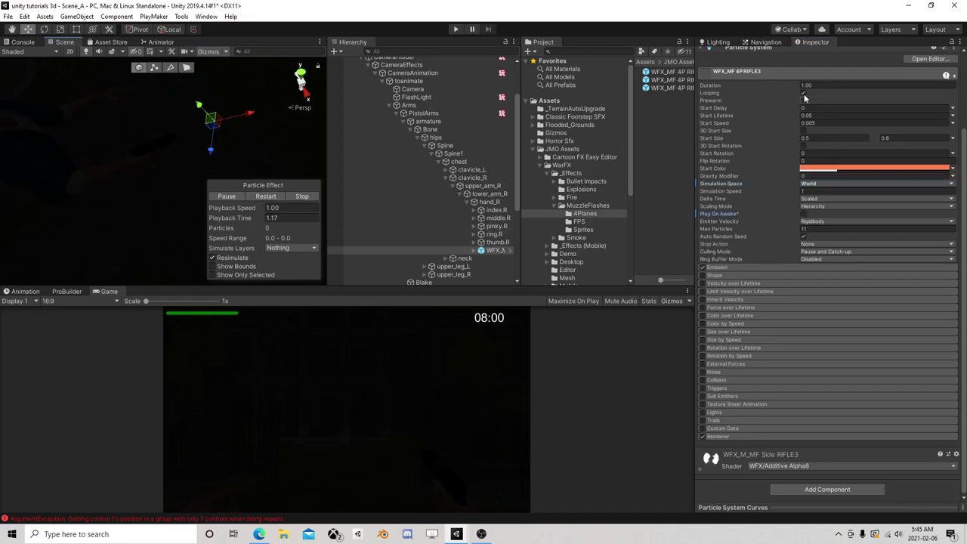
{"action": "left_click", "coordinate": [803, 93]}
{"action": "left_click", "coordinate": [264, 197]}
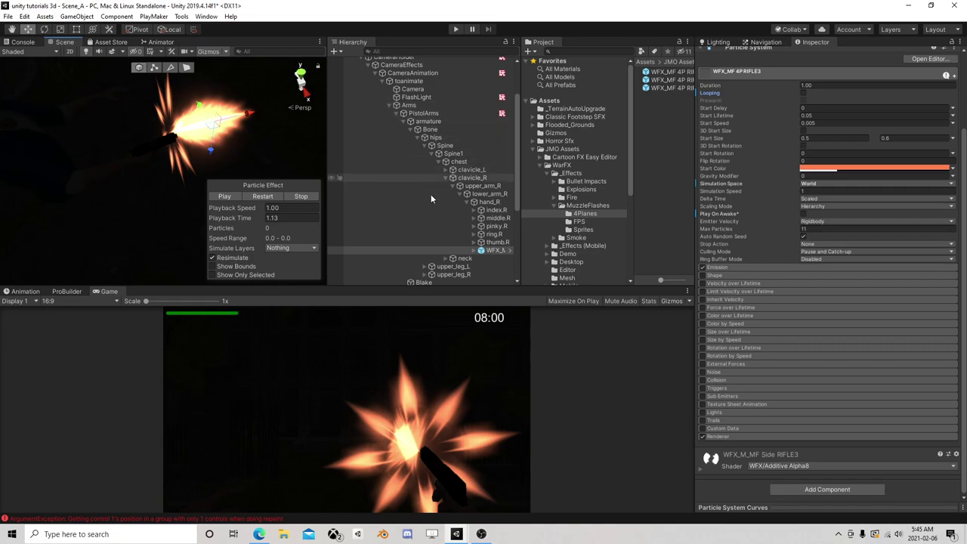
Expand WFX_MF 4P RIFLE3 and untick Looping on its Glow, Plane4 and Sparks child systems
{"action": "left_click", "coordinate": [474, 251]}
{"action": "scroll", "coordinate": [477, 226], "scroll_direction": "down", "scroll_amount": 5}
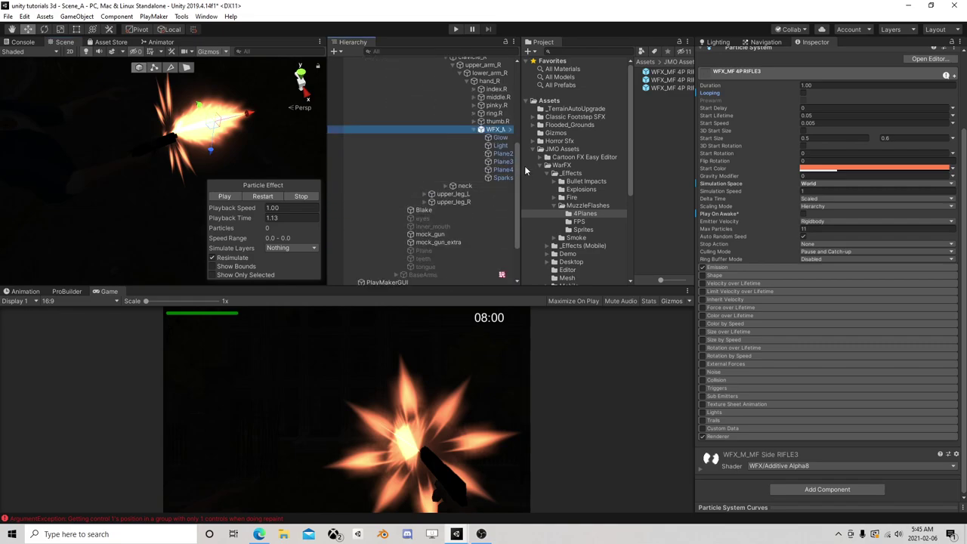
{"action": "left_click_drag", "start_coordinate": [523, 166], "coordinate": [572, 155]}
{"action": "left_click", "coordinate": [510, 139]}
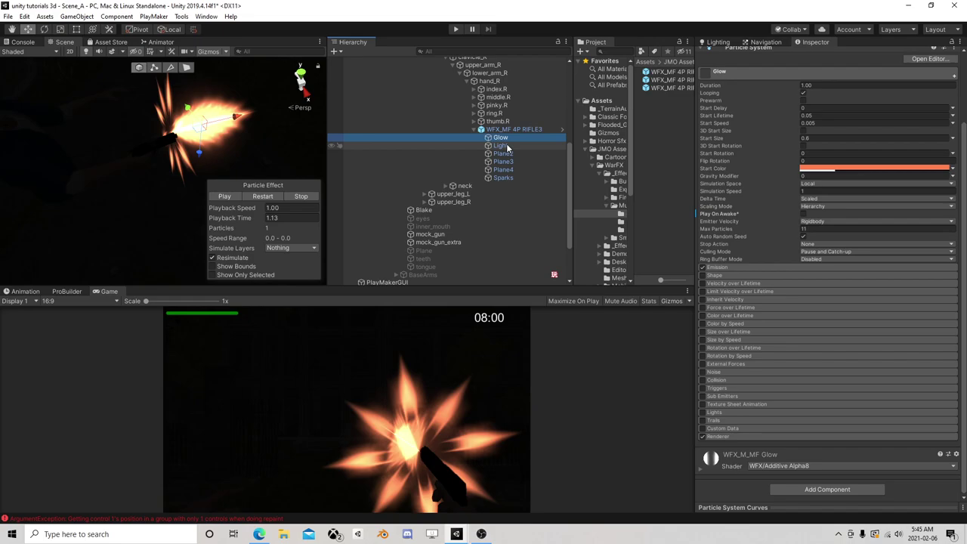
{"action": "left_click", "coordinate": [802, 93]}
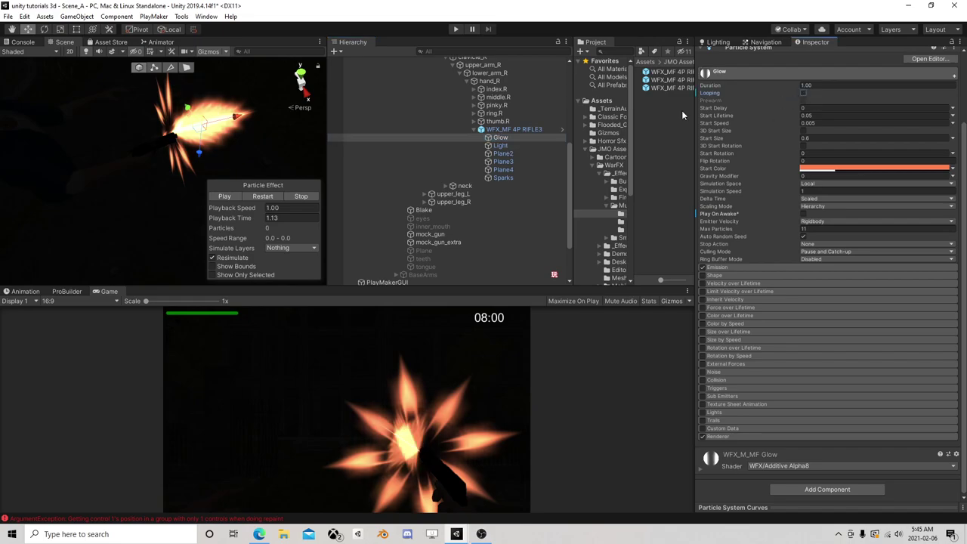
{"action": "left_click", "coordinate": [508, 147]}
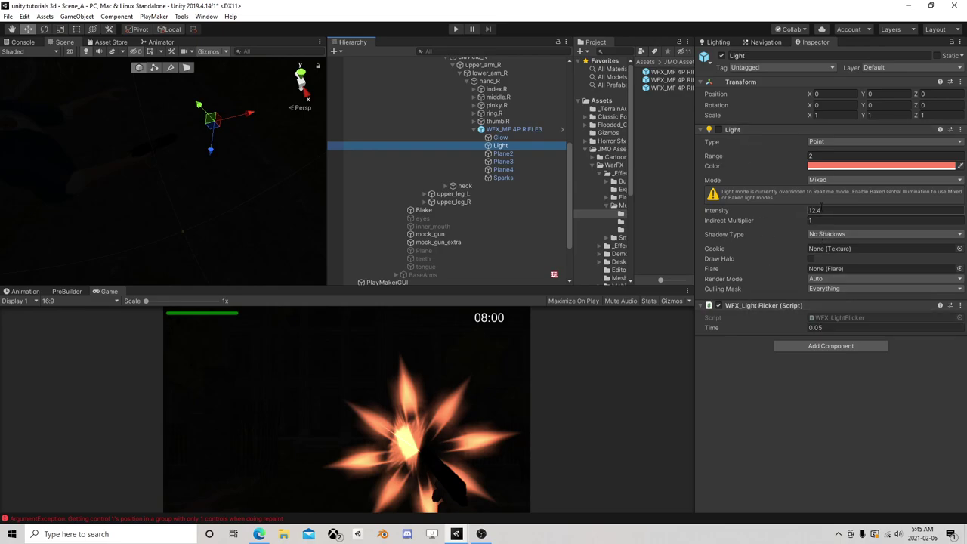
{"action": "left_click", "coordinate": [503, 154]}
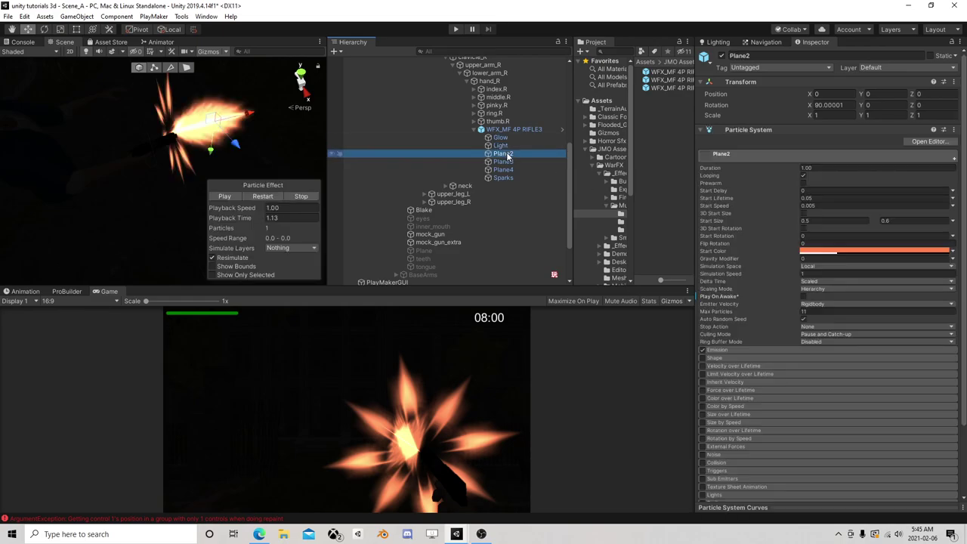
{"action": "left_click", "coordinate": [501, 162]}
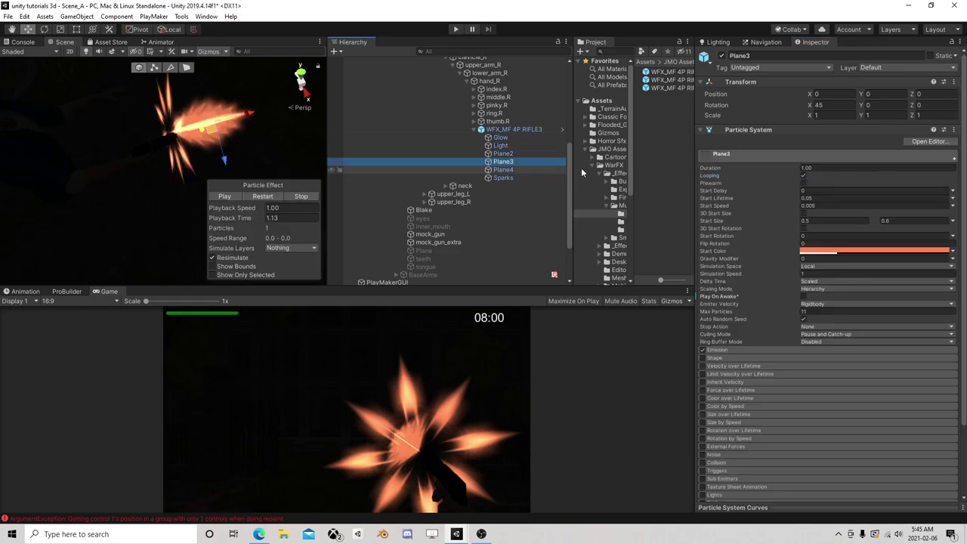
{"action": "left_click", "coordinate": [503, 169]}
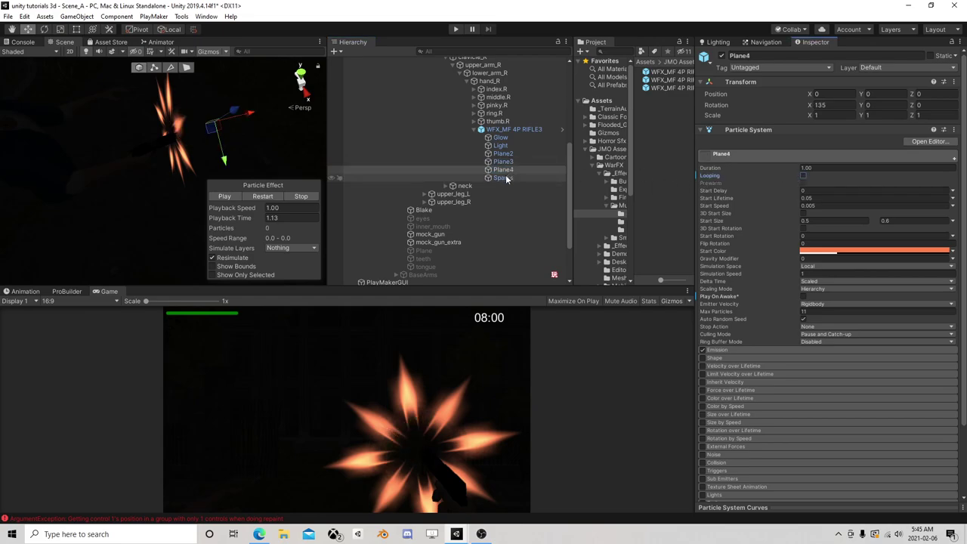
{"action": "left_click", "coordinate": [803, 176]}
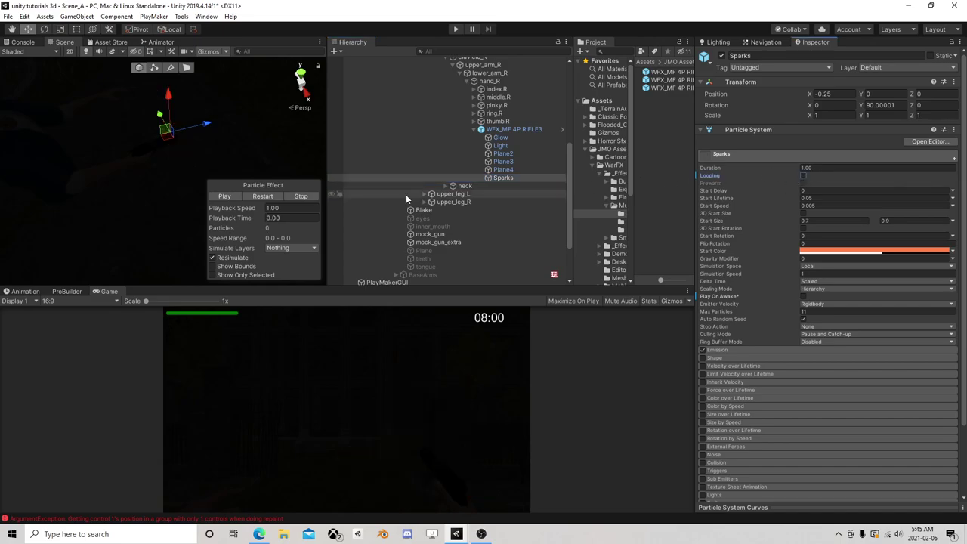